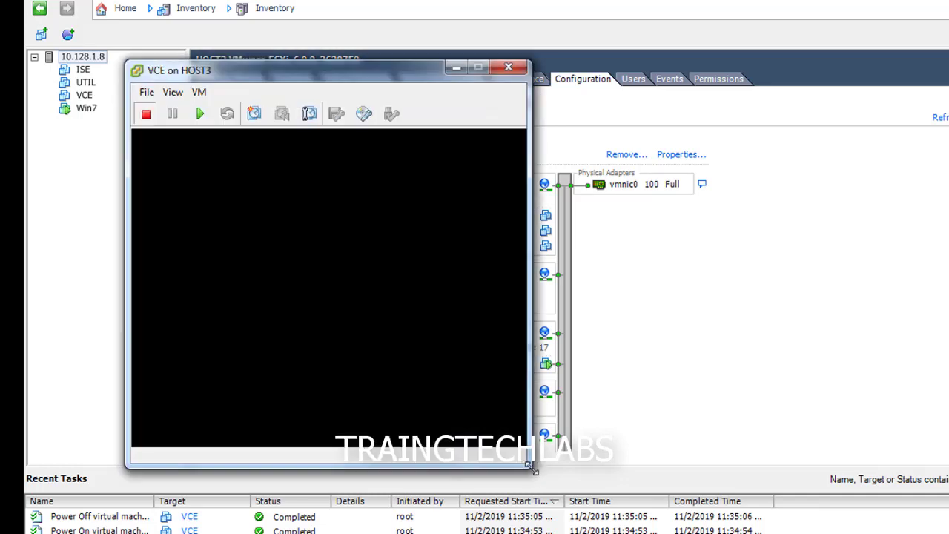
Step: Enlarge the VCE console and power on the VM, booting the factory image GRUB entry
left_click_drag(530, 467, 935, 508)
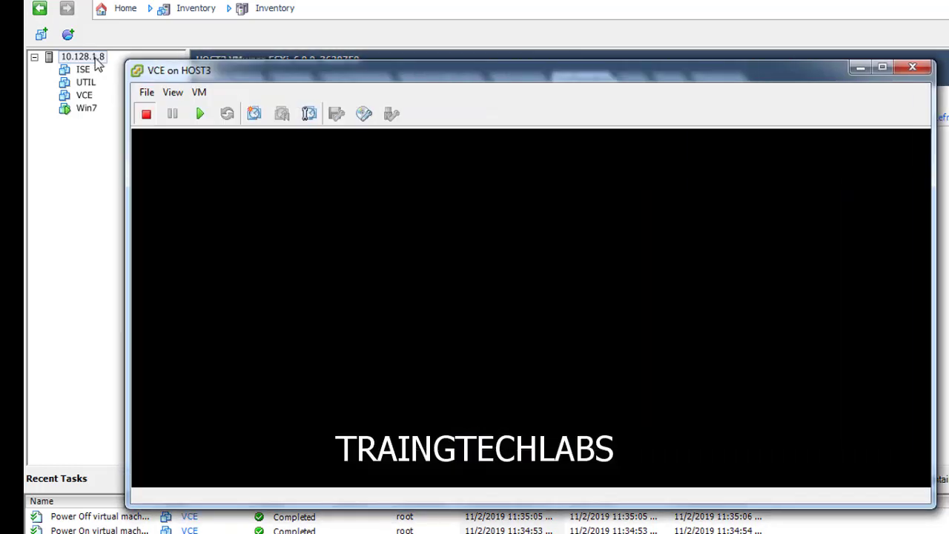
left_click_drag(260, 77, 349, 42)
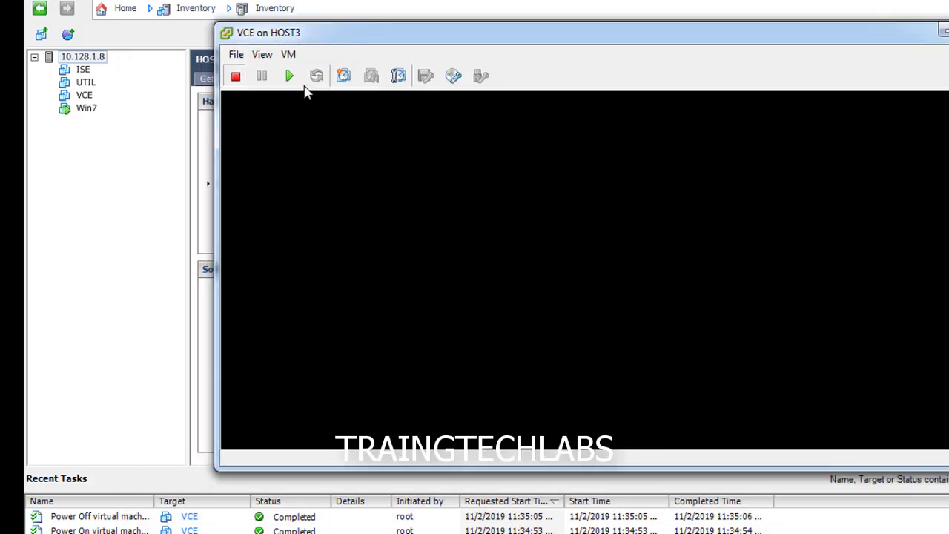
left_click(289, 76)
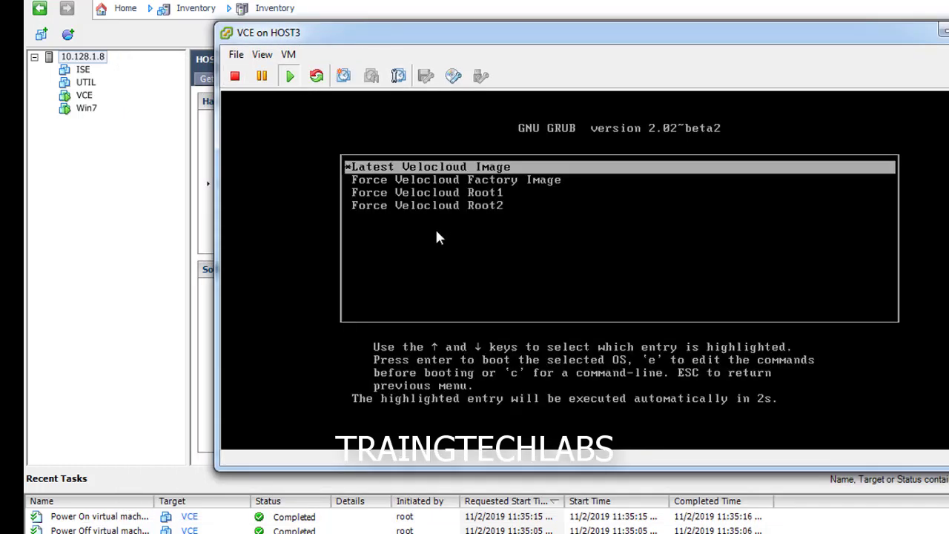
left_click(436, 232)
key("Down")
key("Return")
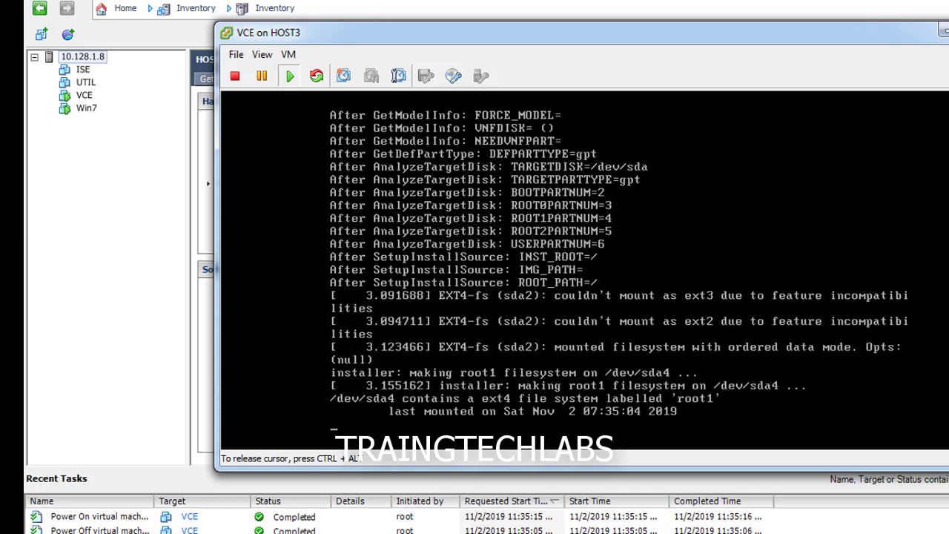
Step: Release the cursor and make the console window wider and taller
key("ctrl+alt")
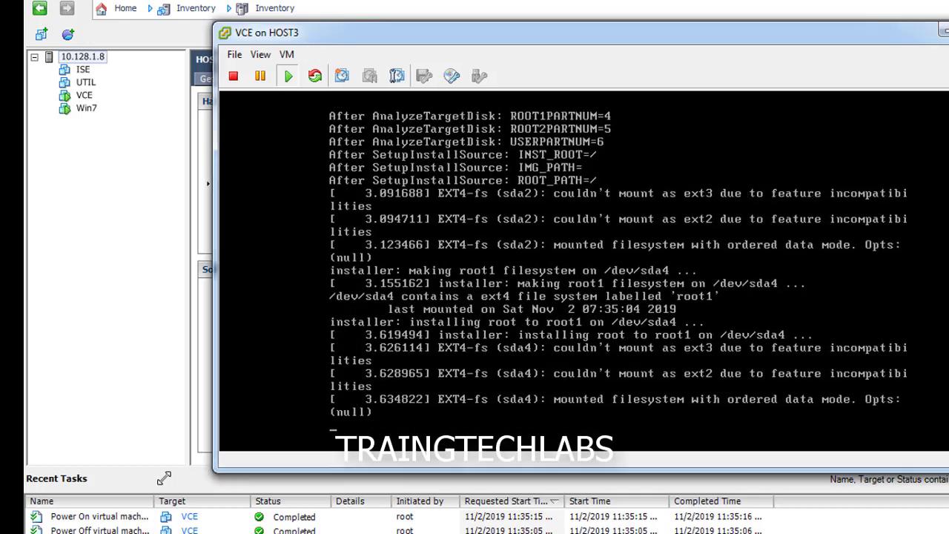
left_click_drag(224, 465, 110, 491)
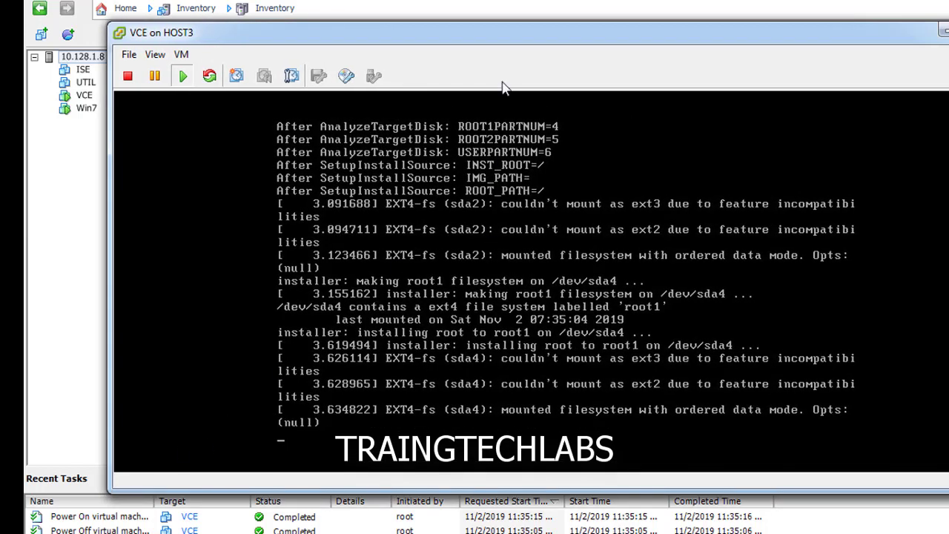
left_click_drag(540, 24, 540, 3)
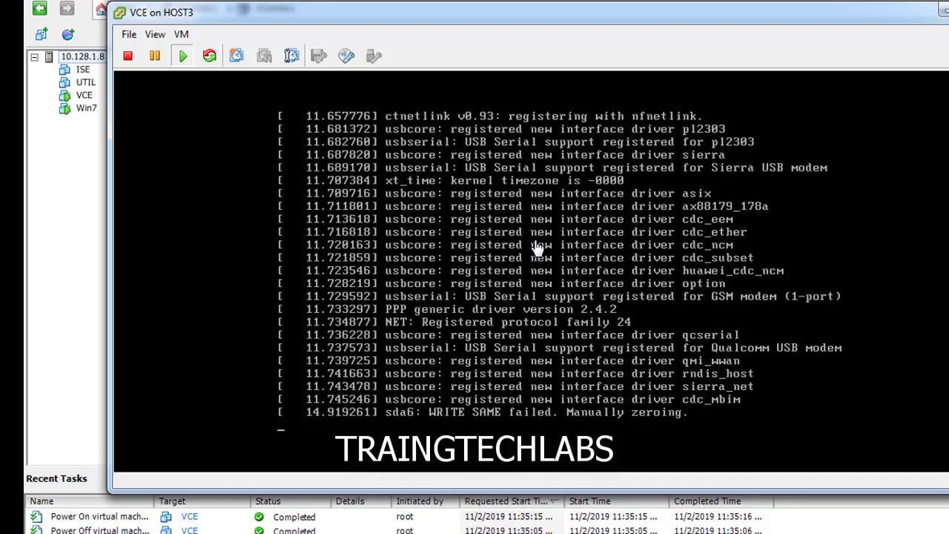
Step: Open a command prompt and run a continuous ping 192.168.2.1 -t
left_click(597, 245)
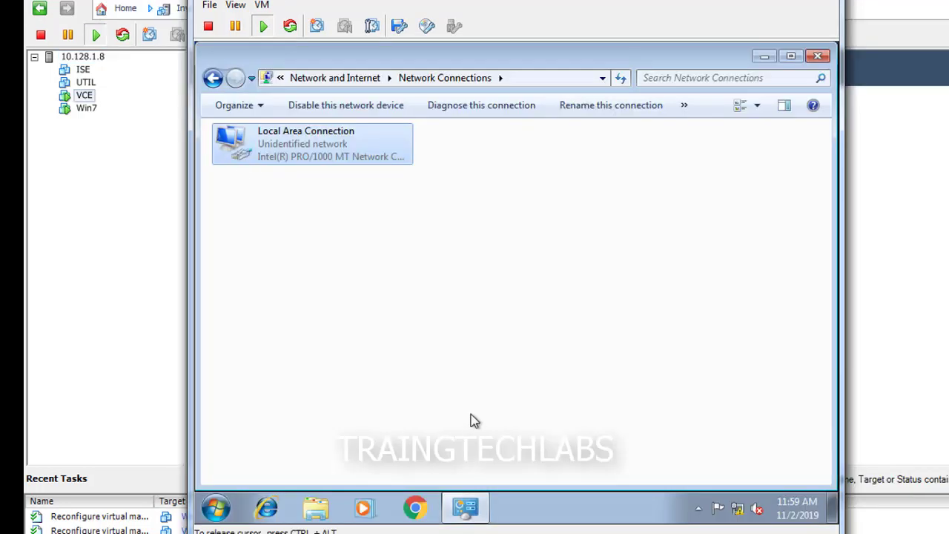
left_click(215, 510)
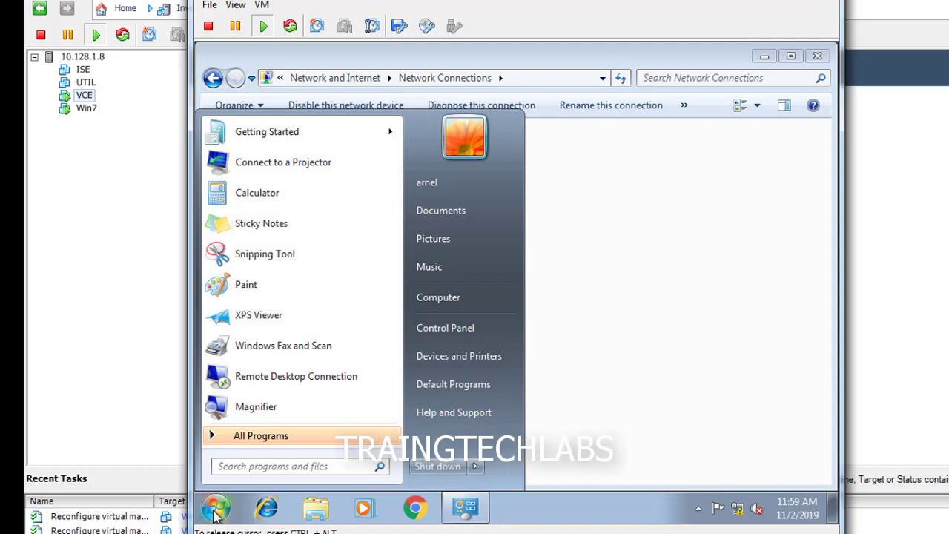
type("cmd")
key("Return")
type("ping 192.168.")
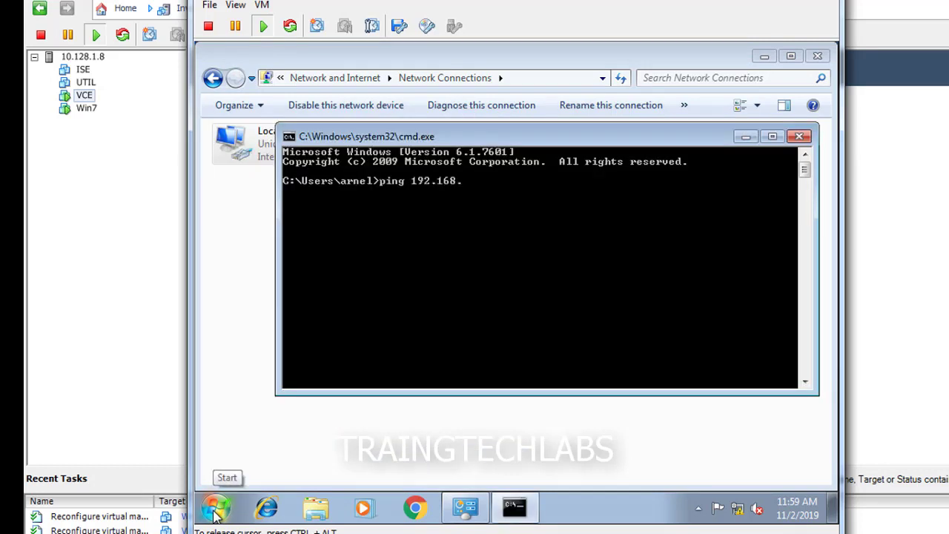
type("2.1 -t")
key("Return")
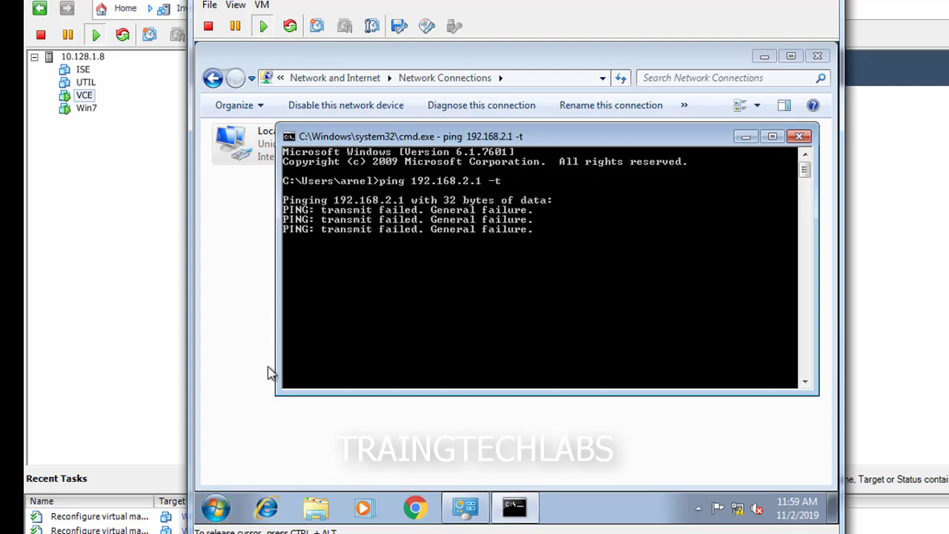
Step: Set the Local Area Connection IPv4 to static 192.168.2.2 with mask 255.255.255.0
left_click(247, 265)
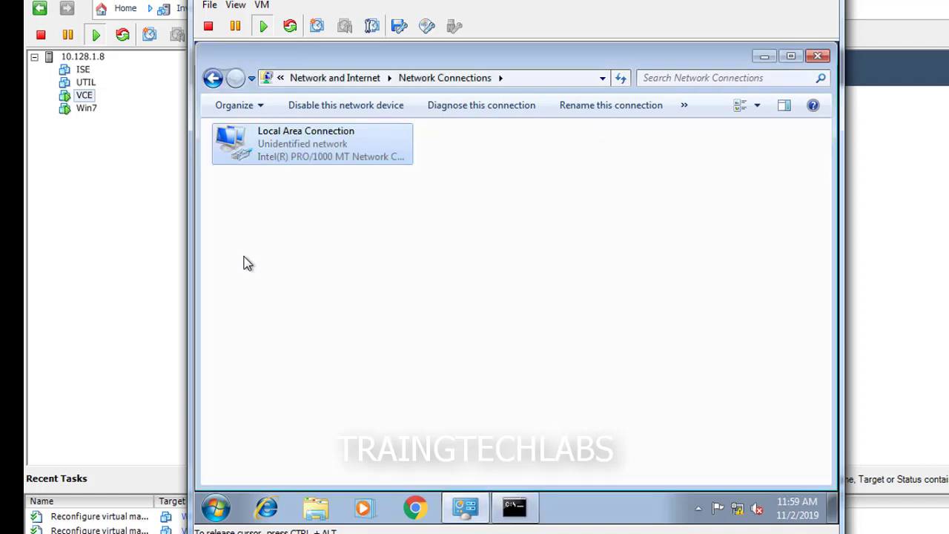
right_click(228, 137)
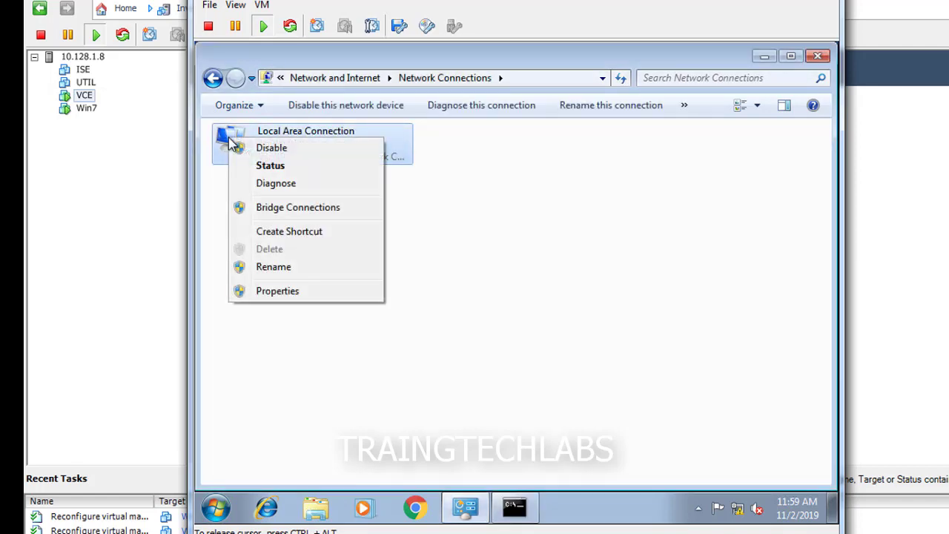
left_click(274, 290)
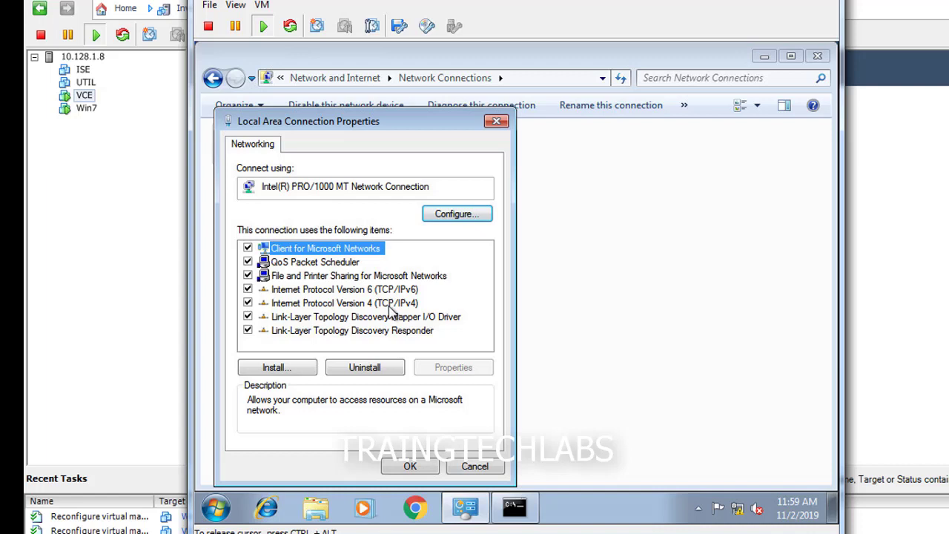
left_click(400, 303)
left_click(437, 369)
left_click(409, 247)
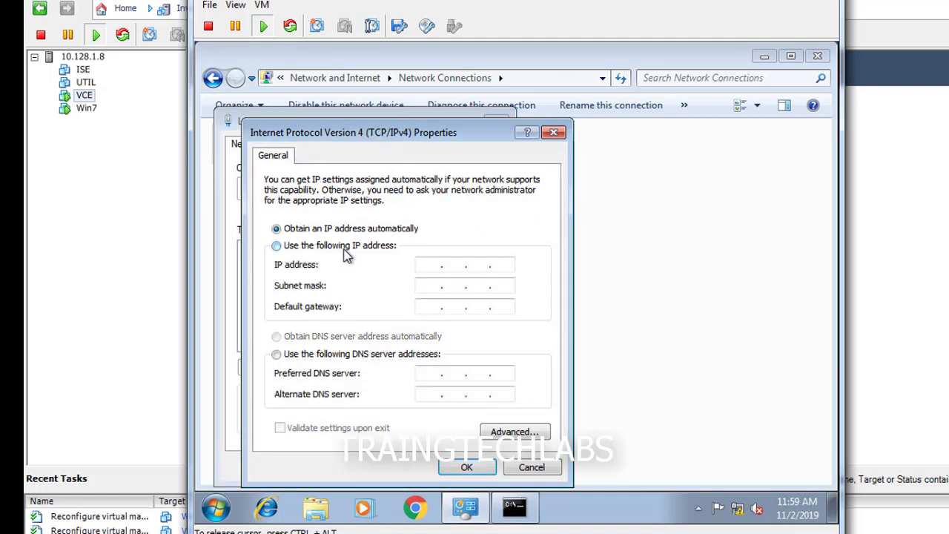
left_click(427, 268)
type("192 . ")
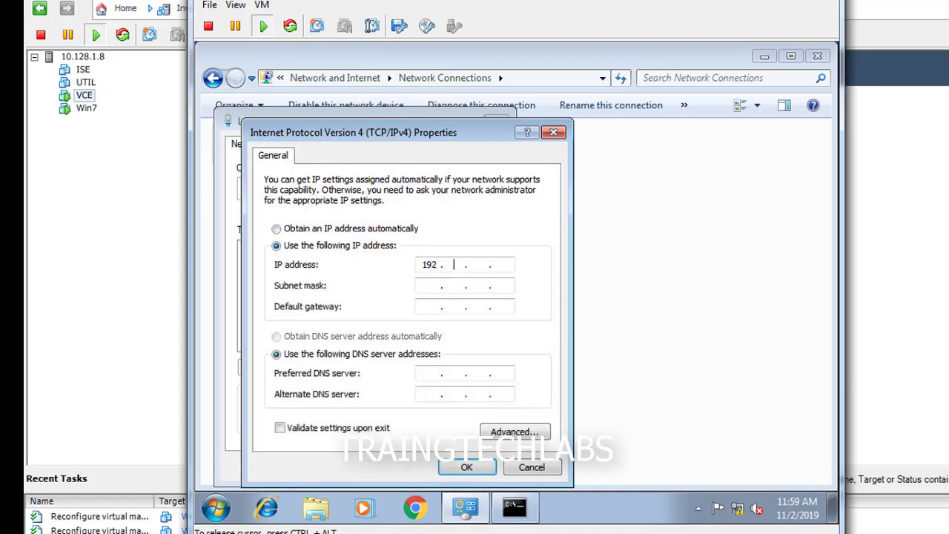
type("168")
key("Tab")
left_click(430, 307)
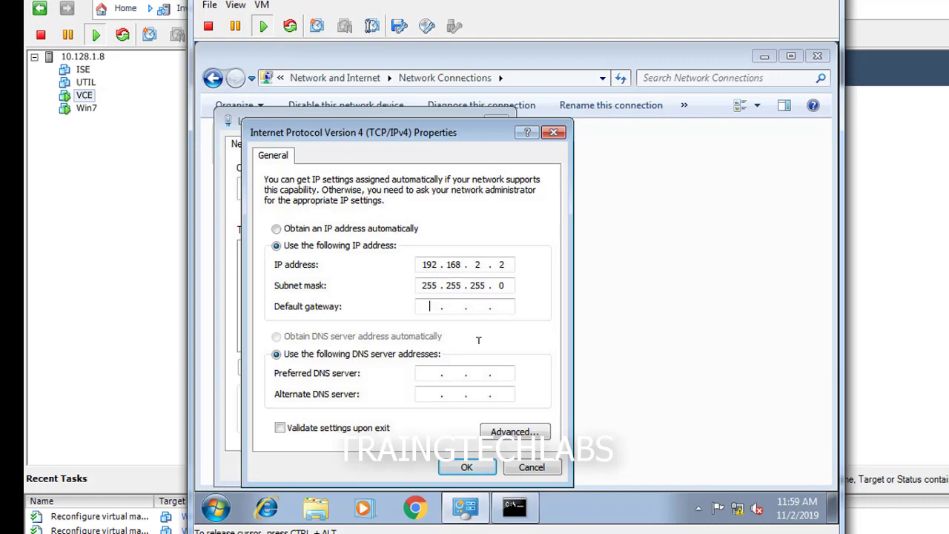
left_click(465, 467)
left_click(409, 466)
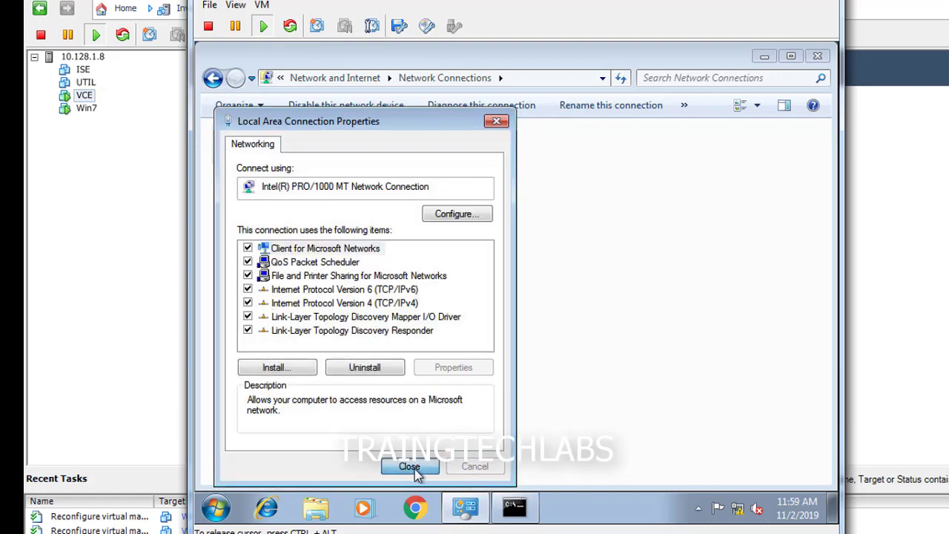
left_click(514, 507)
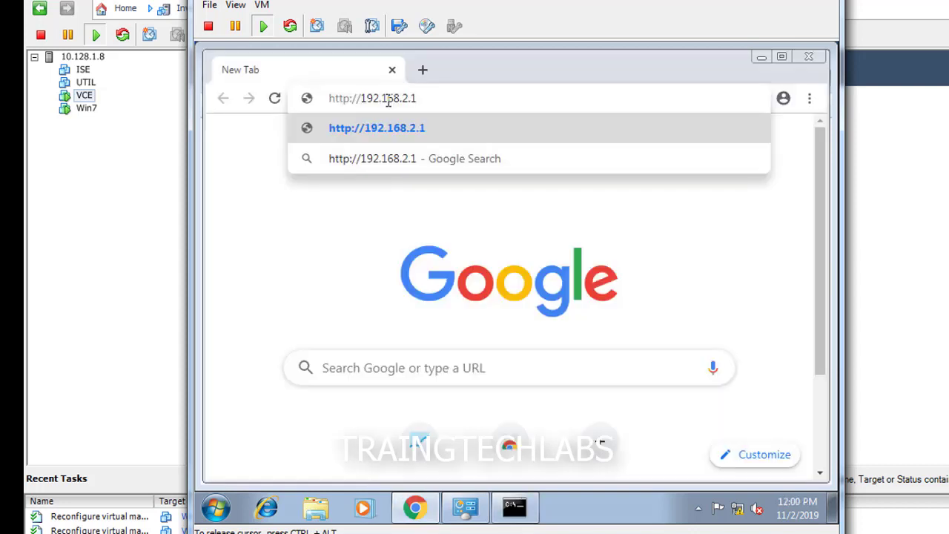
key("Return")
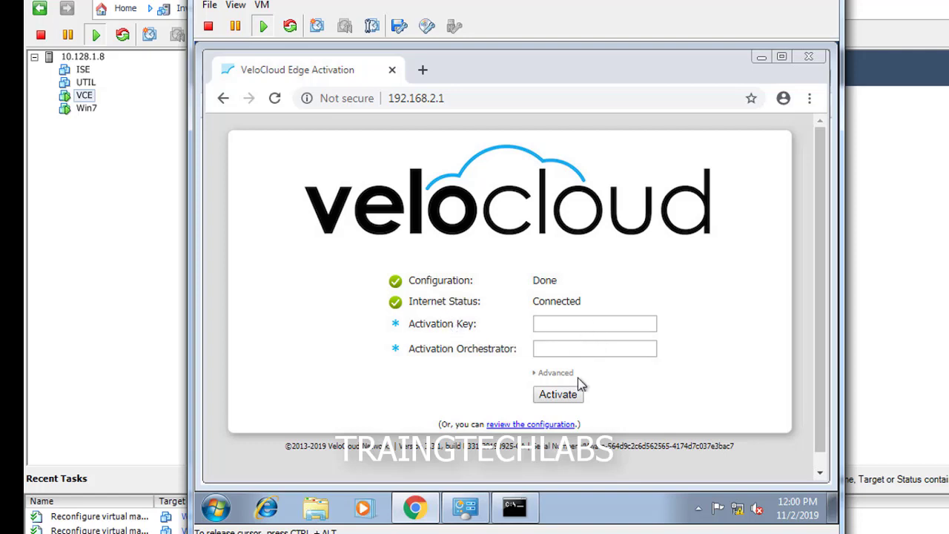
Step: Open the edge configuration overview and widen the VM console beside the inventory
left_click(525, 425)
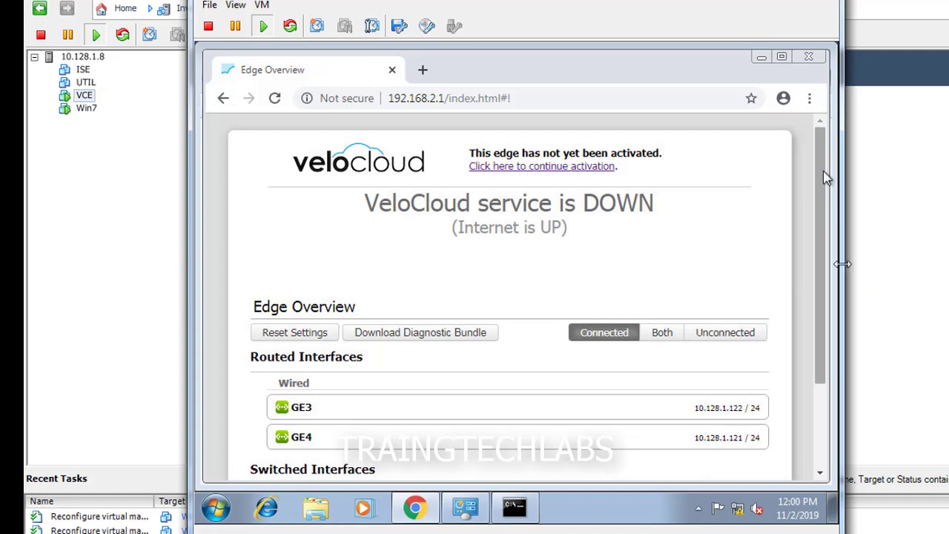
left_click_drag(843, 262, 948, 264)
left_click_drag(191, 269, 79, 263)
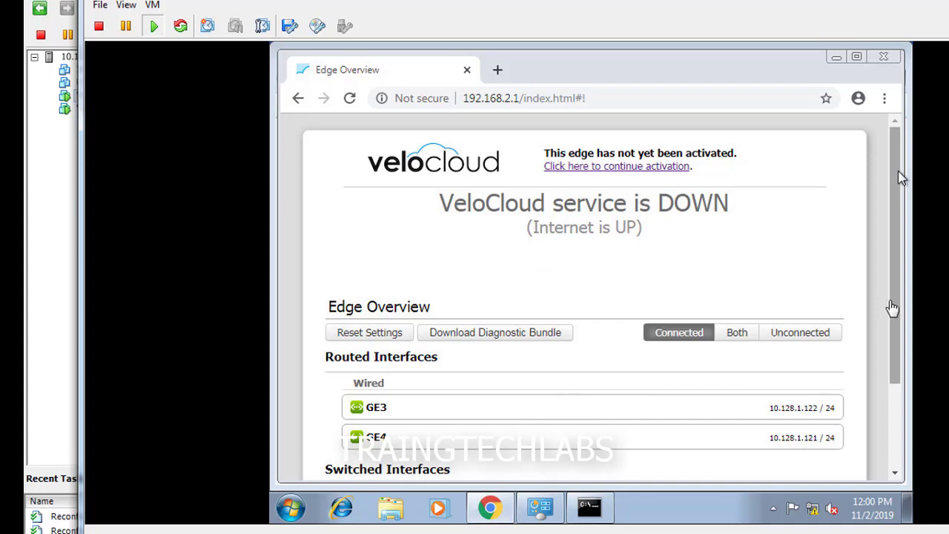
left_click(901, 178)
Step: Open the TRAININGTECHLABS customer and its Configure > Edges list
left_click_drag(895, 190, 879, 178)
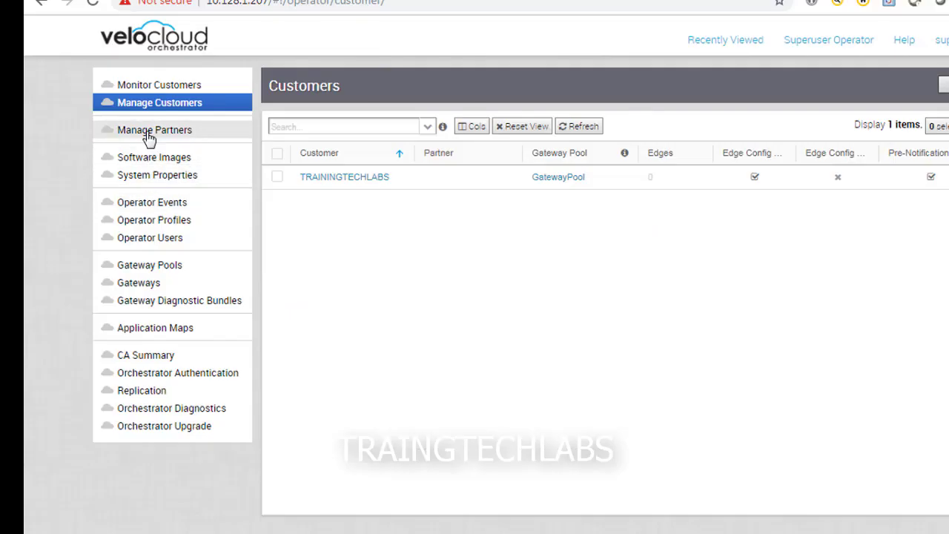
left_click(383, 180)
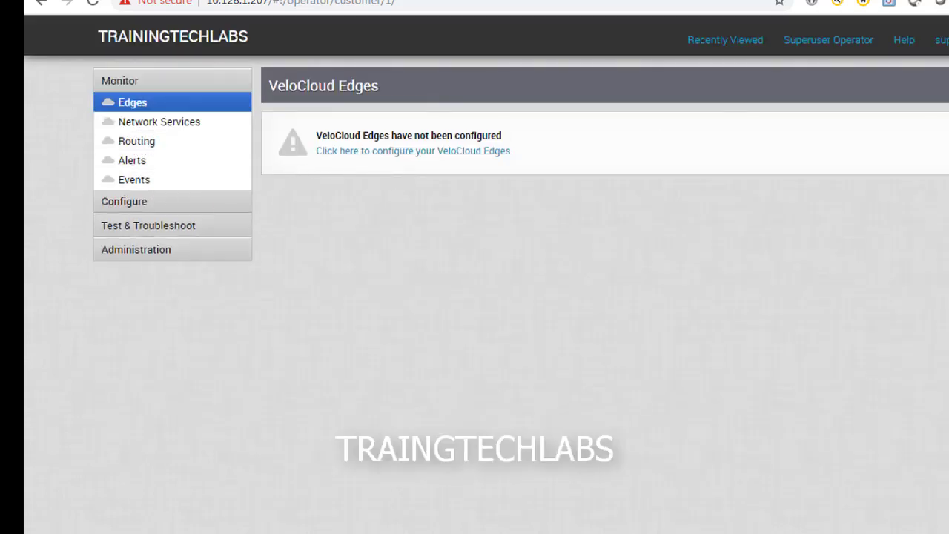
left_click(135, 203)
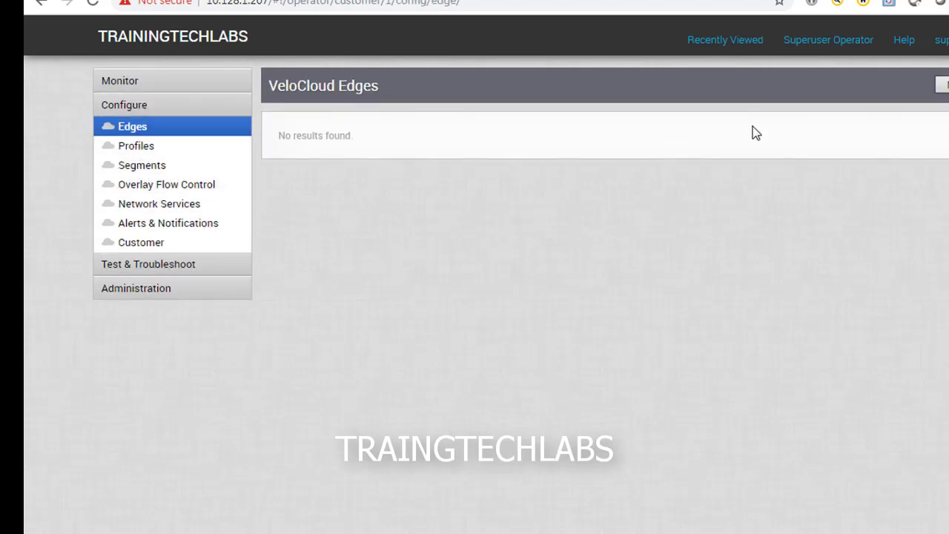
Step: Create Virtual Edge PHIL-BRANCH using the PHILIPPINES-HUB profile
left_click(943, 85)
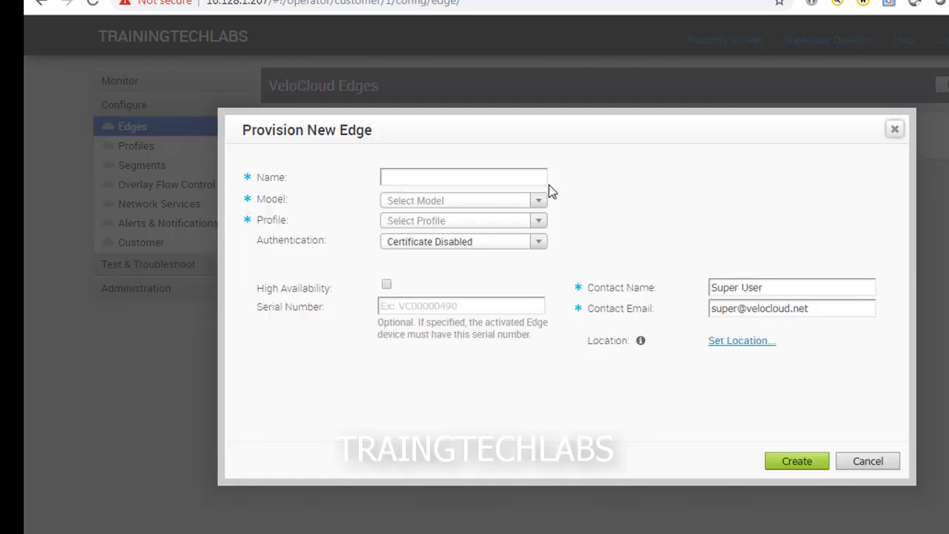
left_click(473, 177)
type("PHIL-BRANC")
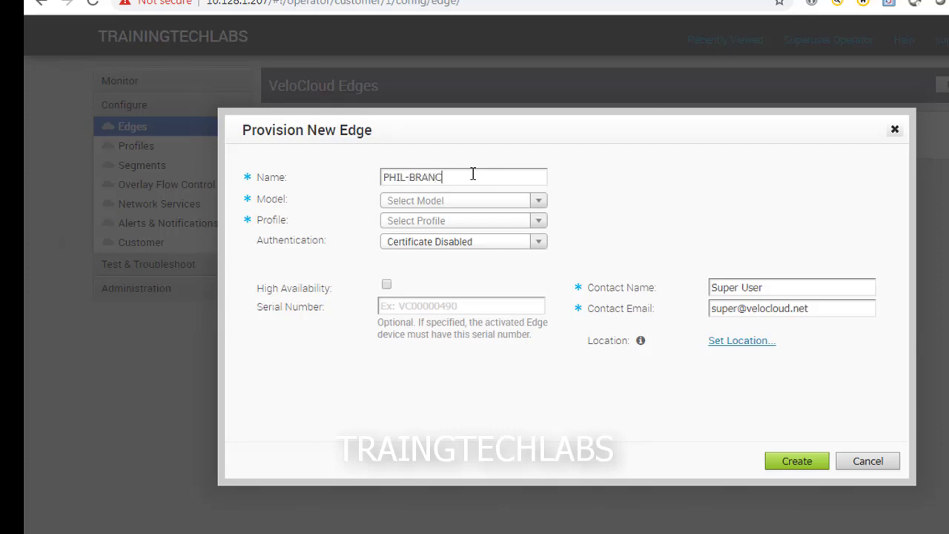
type("H")
left_click(534, 203)
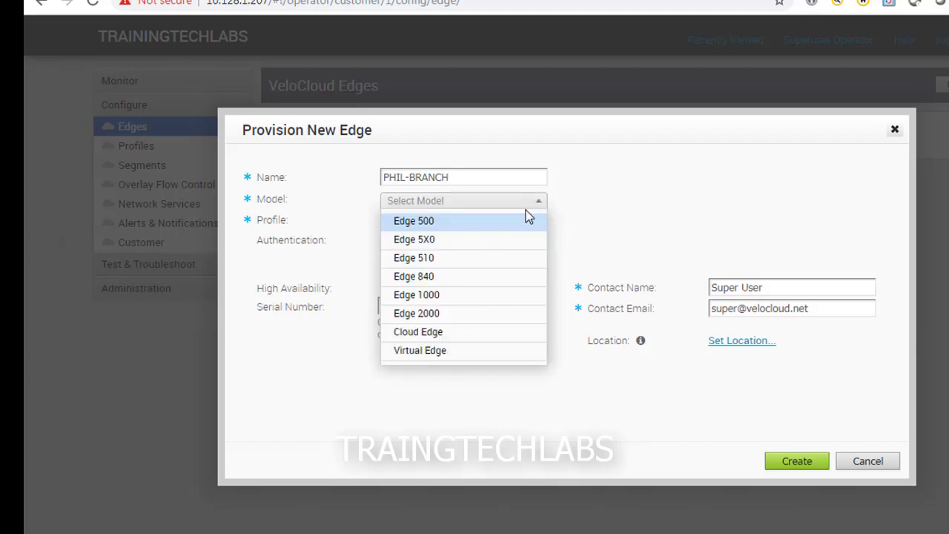
left_click(467, 352)
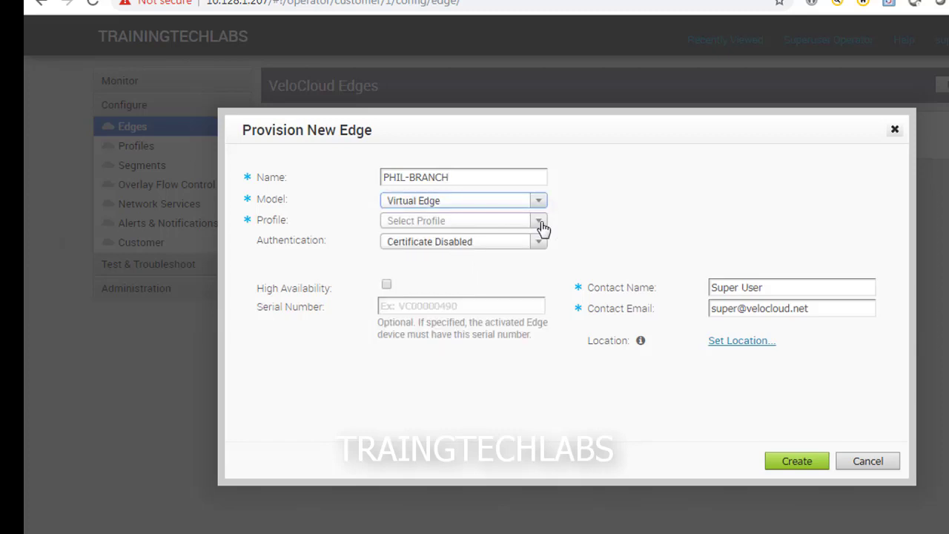
left_click(539, 223)
left_click(479, 279)
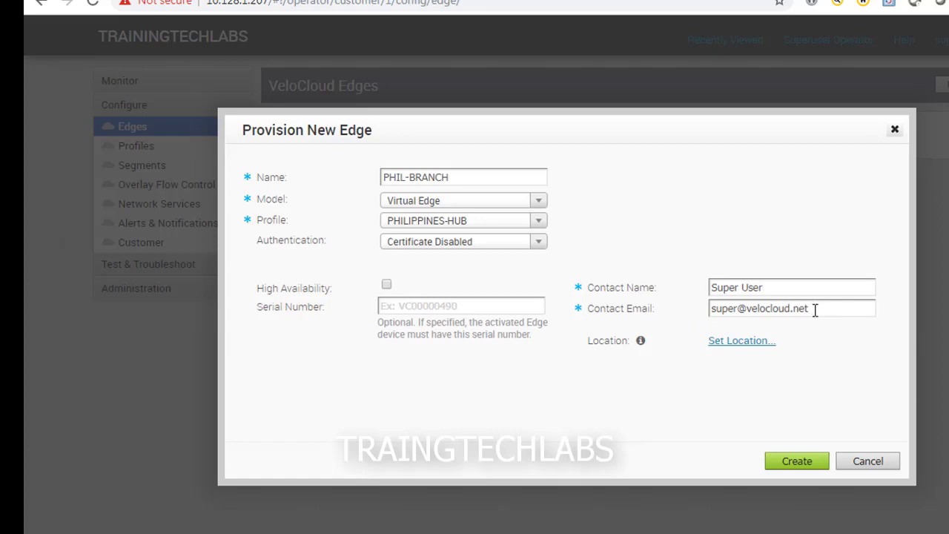
left_click(790, 468)
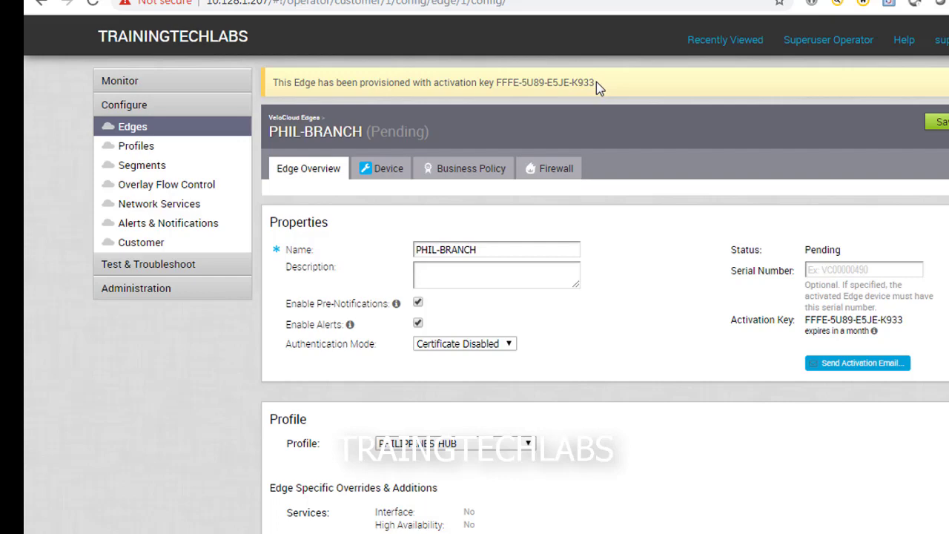
Step: Scroll down to PHIL-BRANCH's Profile and Contact & Location sections
scroll(645, 325, "down", 6)
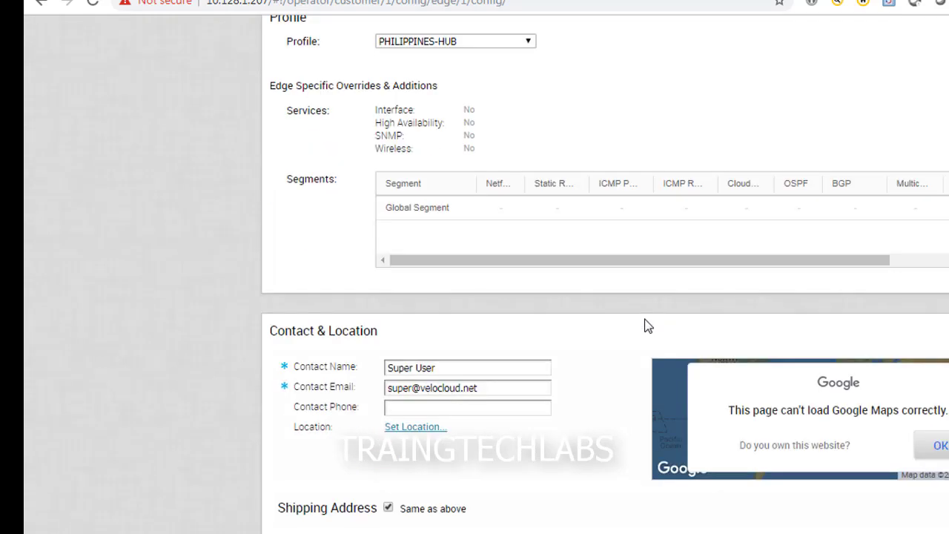
scroll(521, 423, "up", 6)
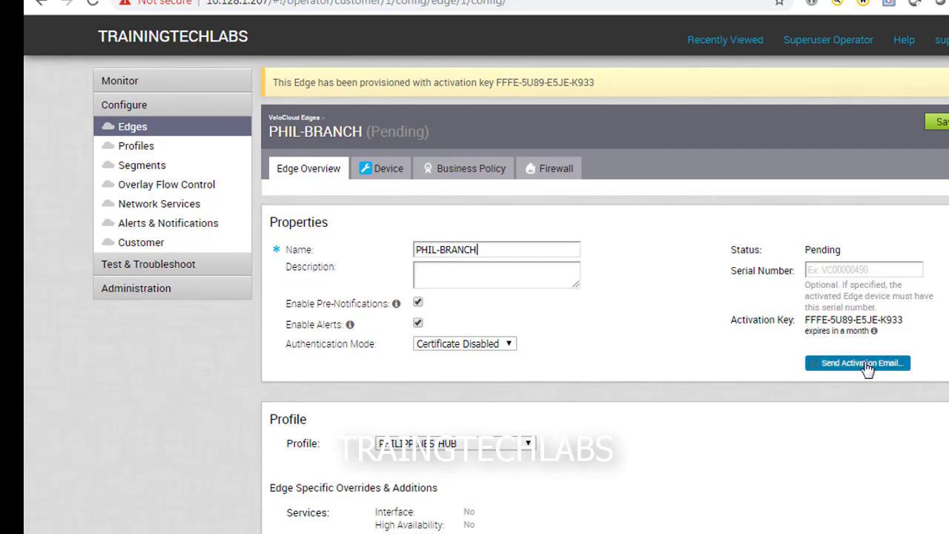
left_click(864, 364)
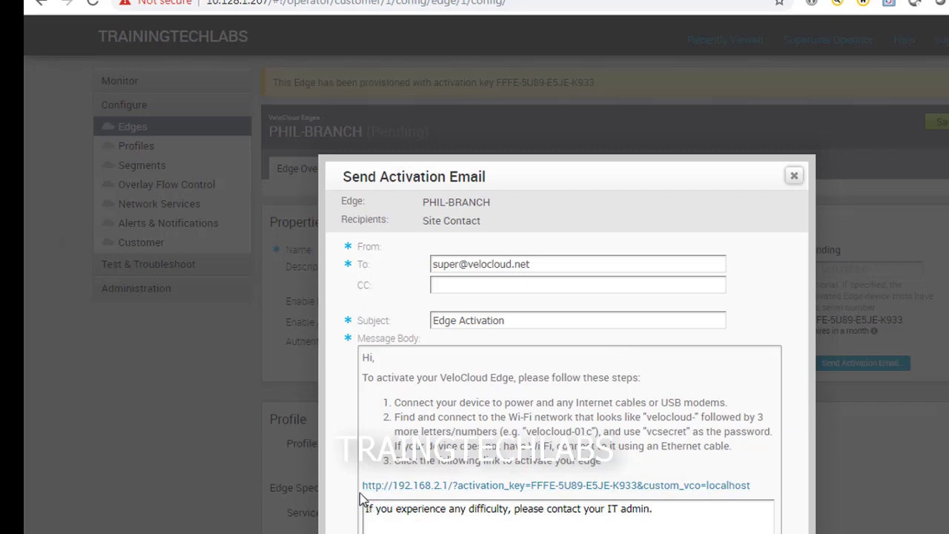
left_click_drag(362, 493, 752, 495)
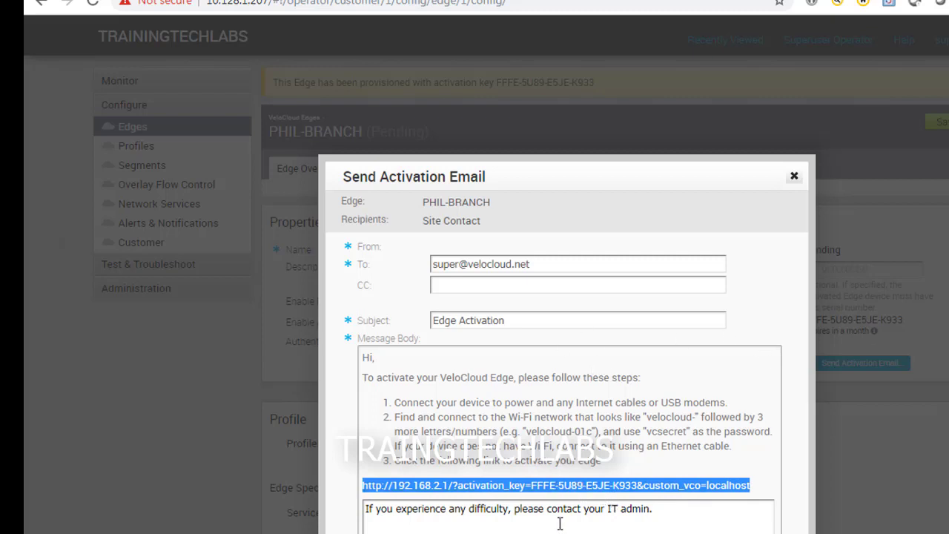
left_click_drag(460, 172, 160, 101)
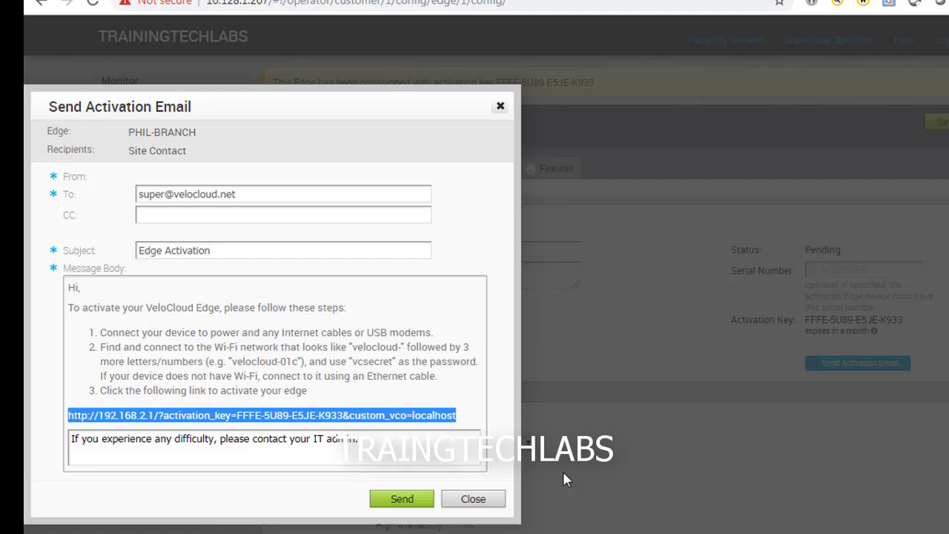
Step: Skip the activation email and review PHIL-BRANCH's Device settings
left_click(470, 498)
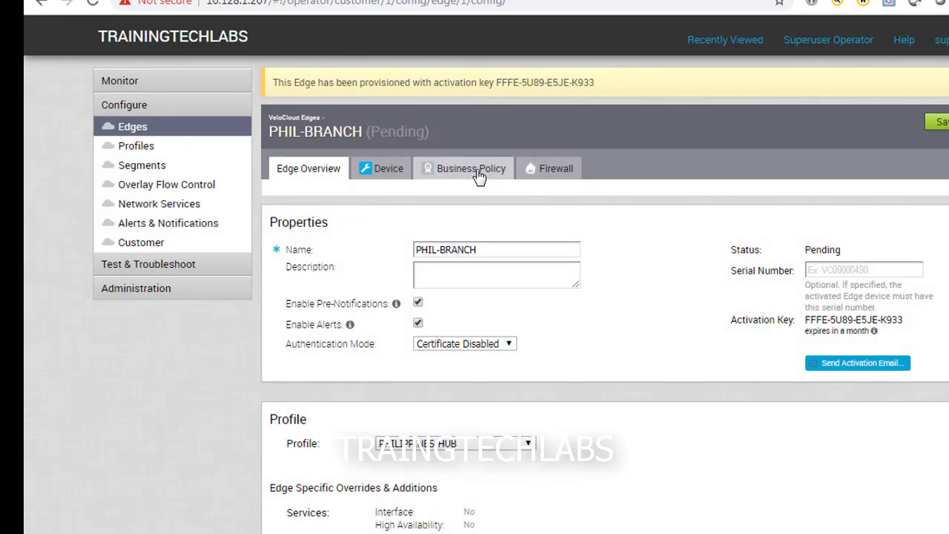
left_click(388, 172)
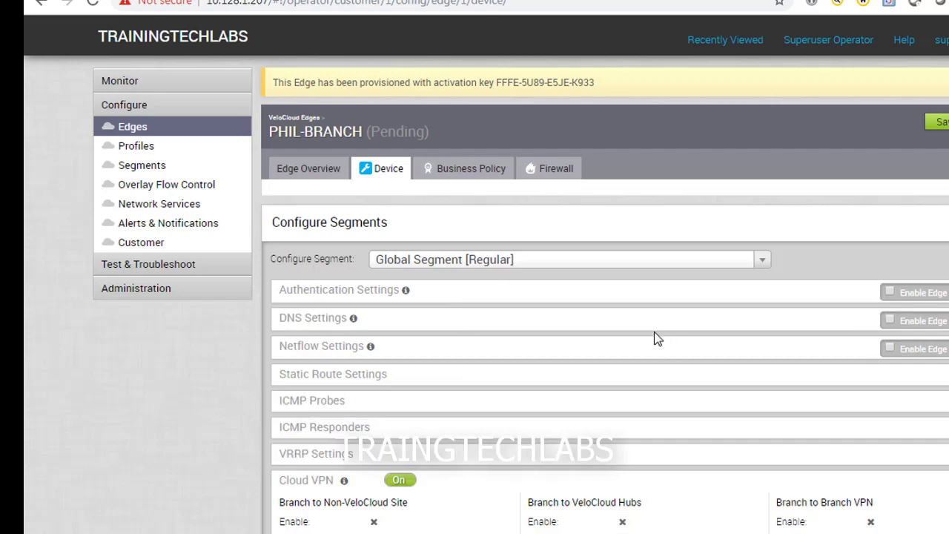
scroll(597, 339, "down", 5)
scroll(598, 339, "down", 6)
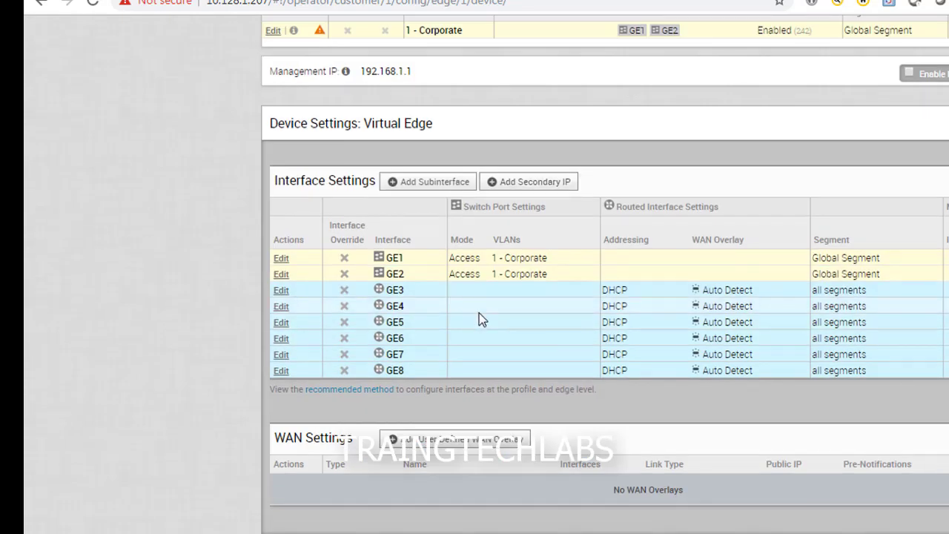
scroll(479, 314, "up", 11)
Step: Check the Business Policy and Firewall settings, then return to the Edges list
left_click(426, 174)
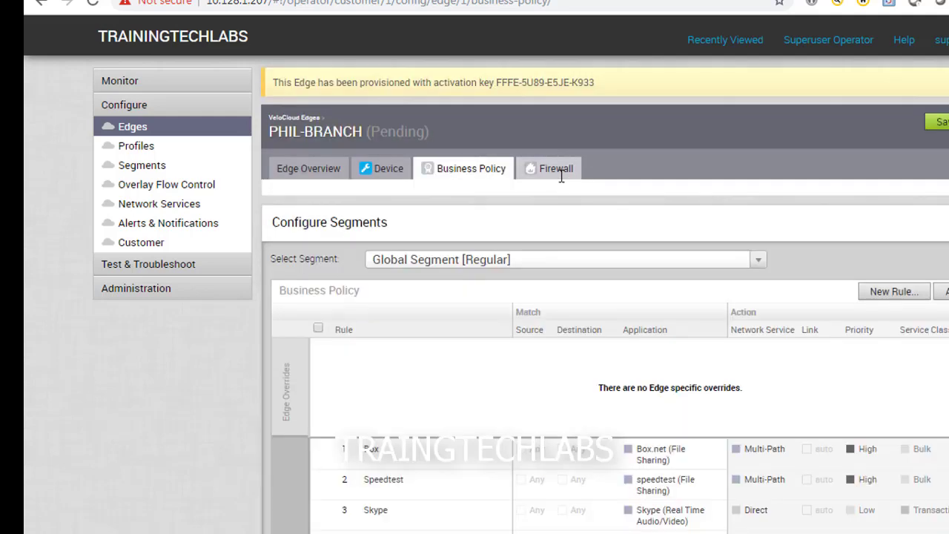
left_click(557, 170)
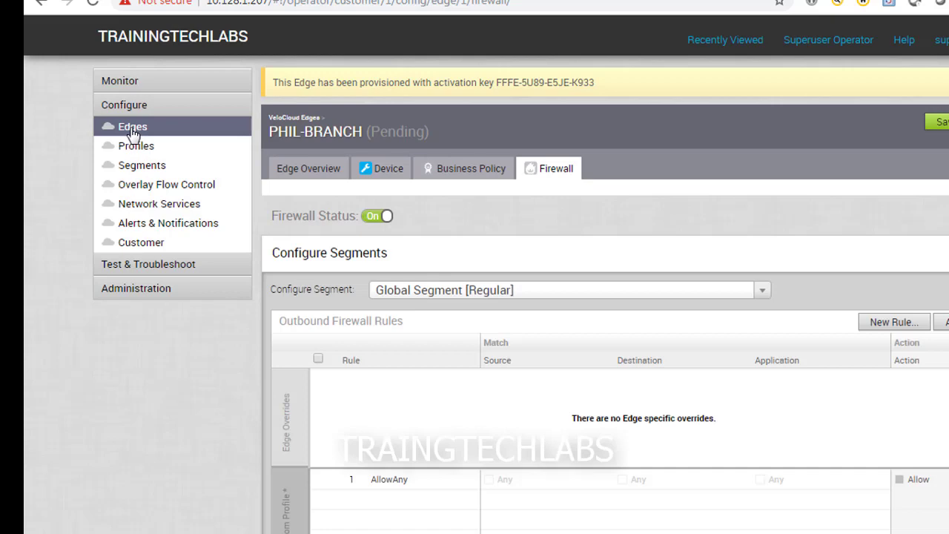
left_click(128, 127)
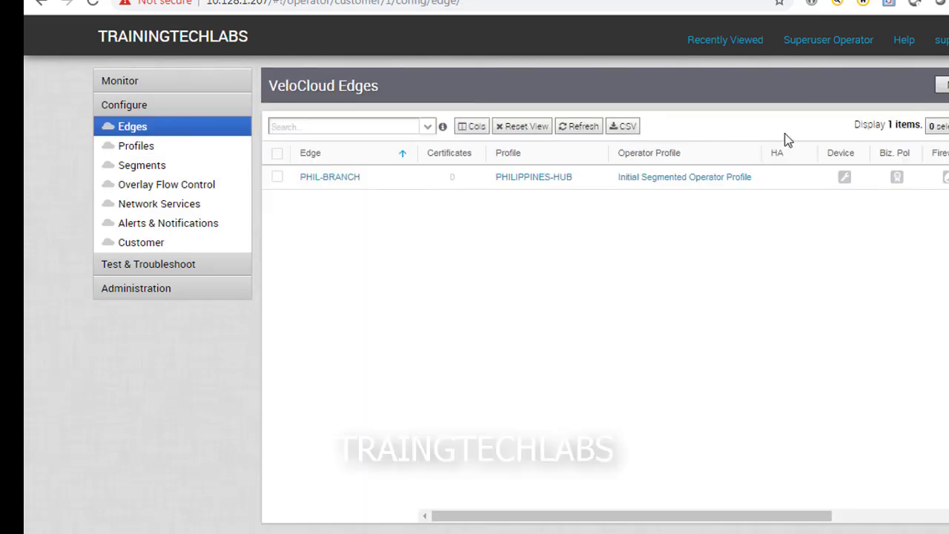
Step: Provision a second Virtual Edge, PHIL-HUB, with the PHILIPPINES-HUB profile
left_click(942, 86)
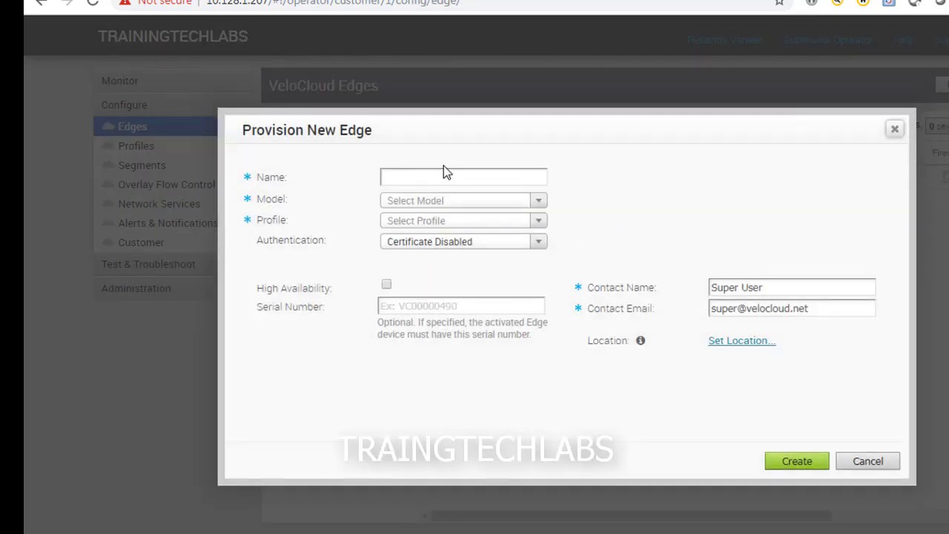
left_click(448, 175)
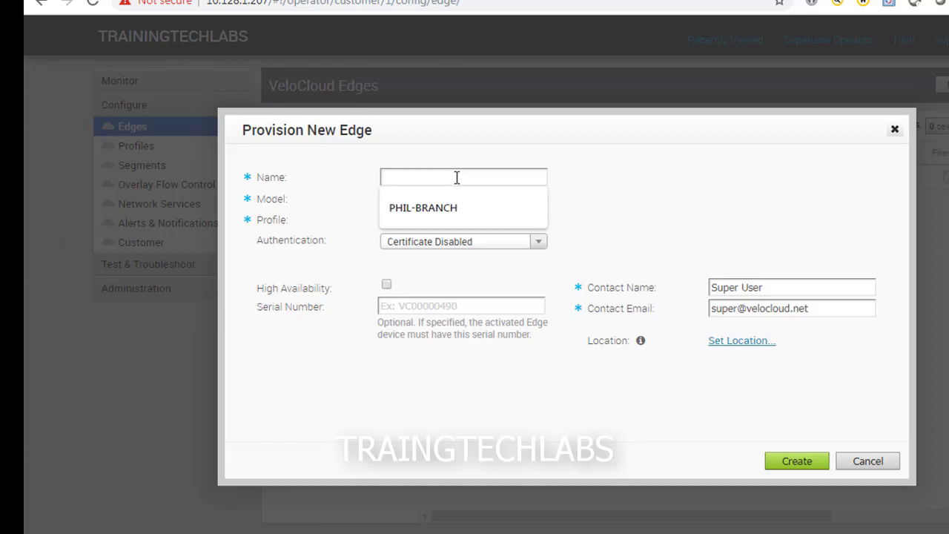
left_click(450, 208)
key("BackSpace")
key("BackSpace")
type("HUB")
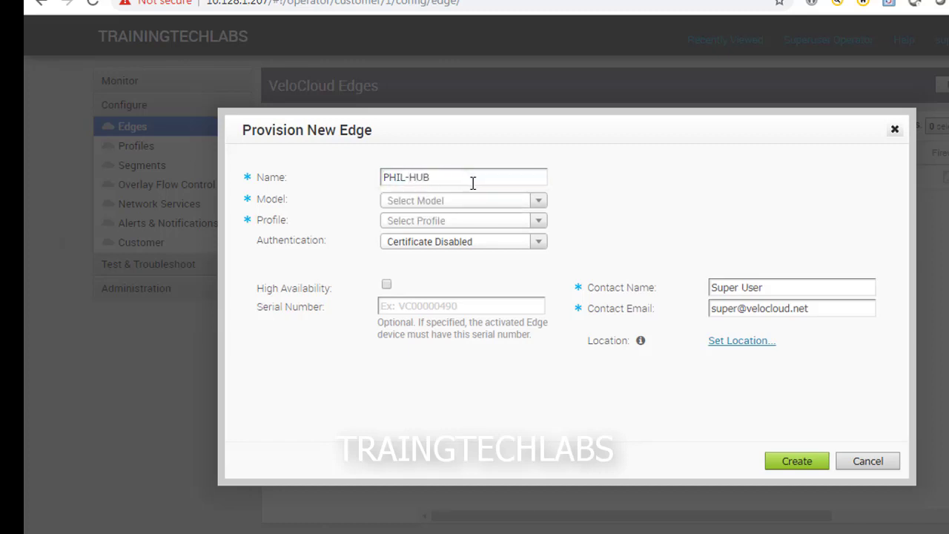
left_click(545, 204)
left_click(443, 359)
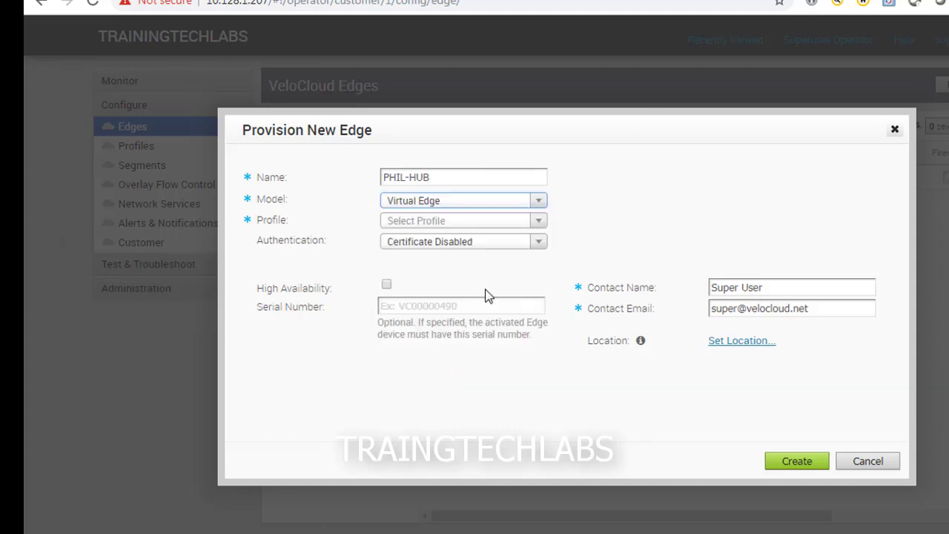
left_click(534, 222)
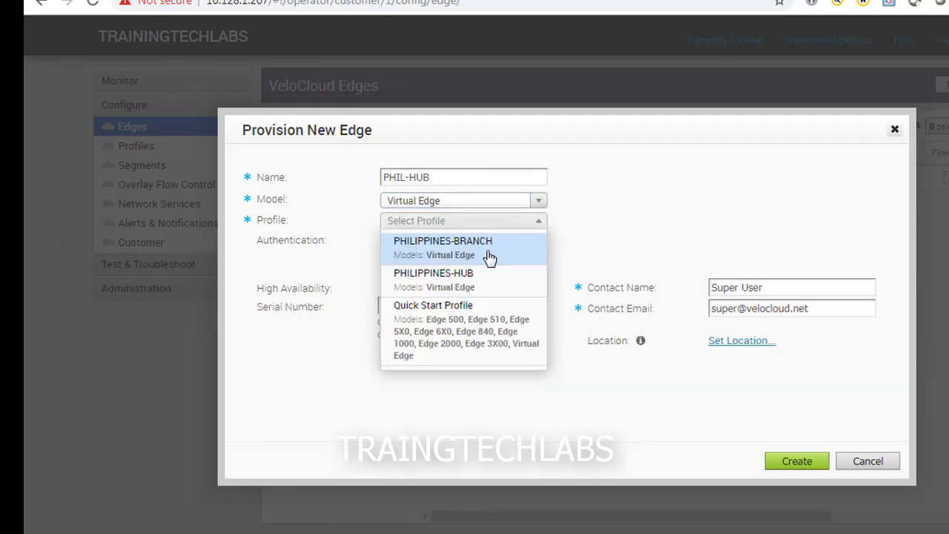
left_click(469, 280)
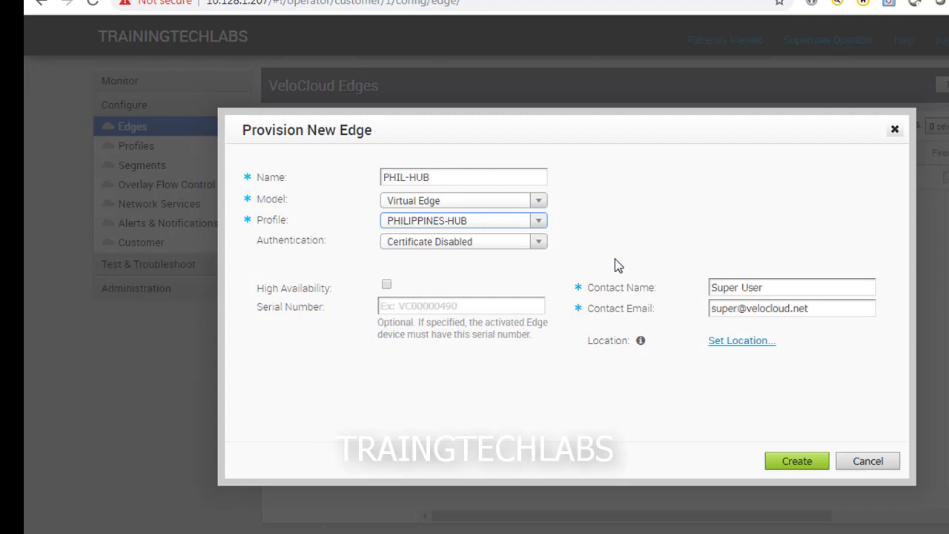
left_click(792, 461)
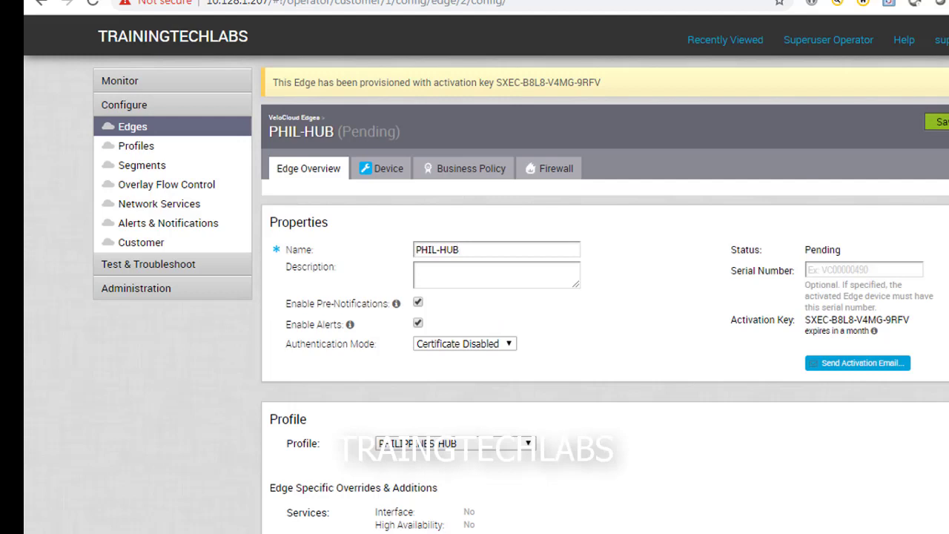
Step: Save PHIL-HUB's settings and reload the Edges list via Profiles
left_click(938, 121)
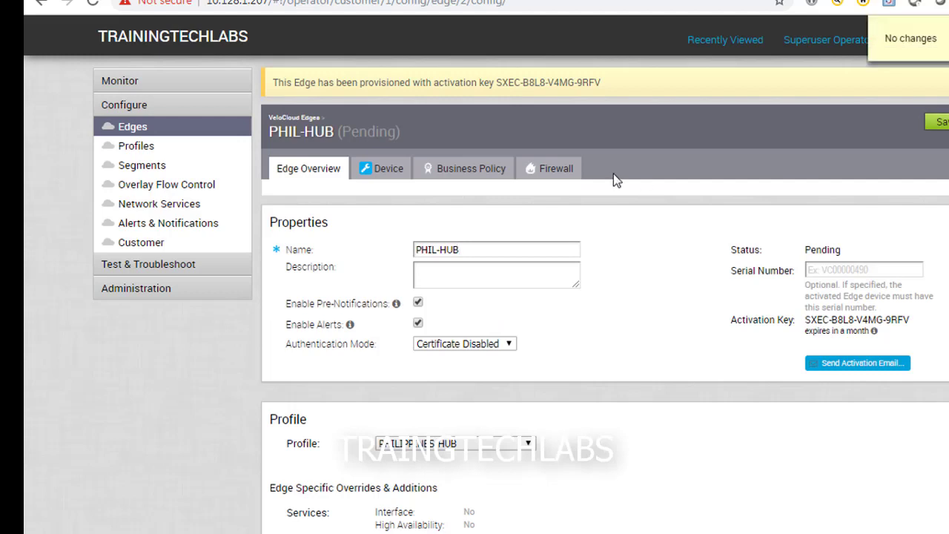
left_click(132, 127)
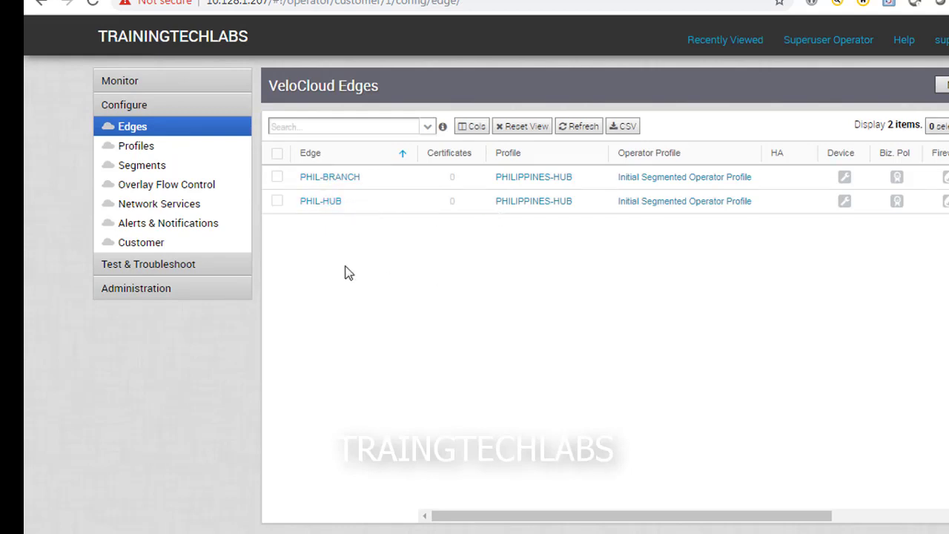
left_click(137, 146)
left_click(134, 128)
Step: Power on the VCE virtual machine in the 10.128.1.10 vSphere Client
mouse_move(286, 481)
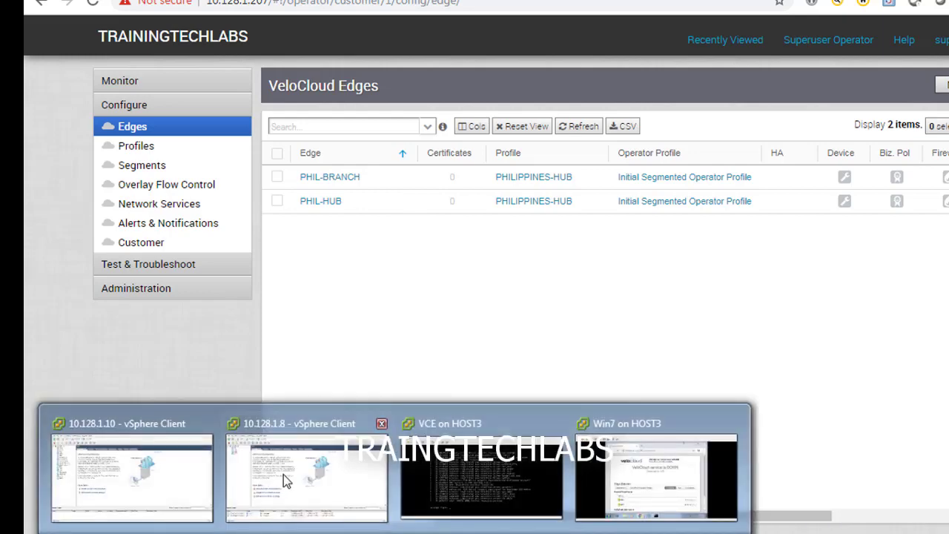
left_click(144, 491)
right_click(94, 201)
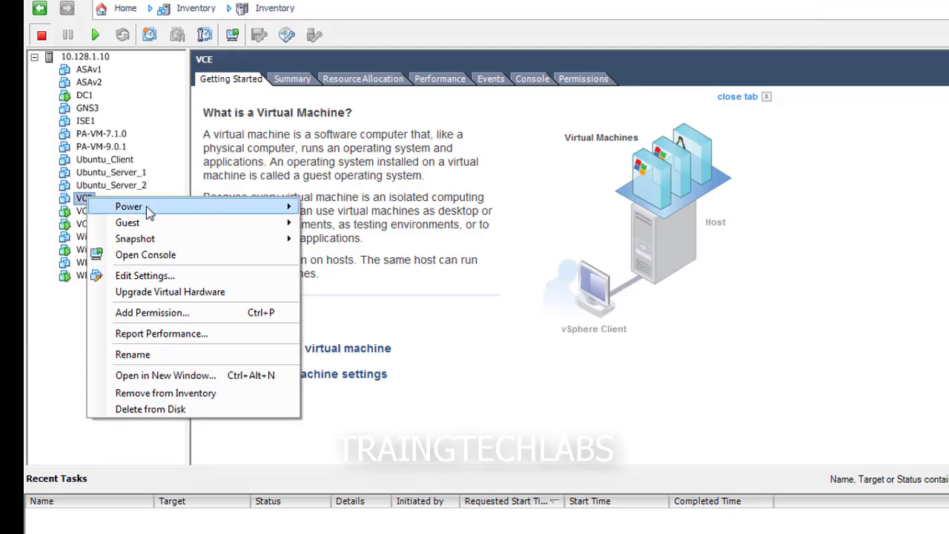
mouse_move(159, 204)
left_click(363, 209)
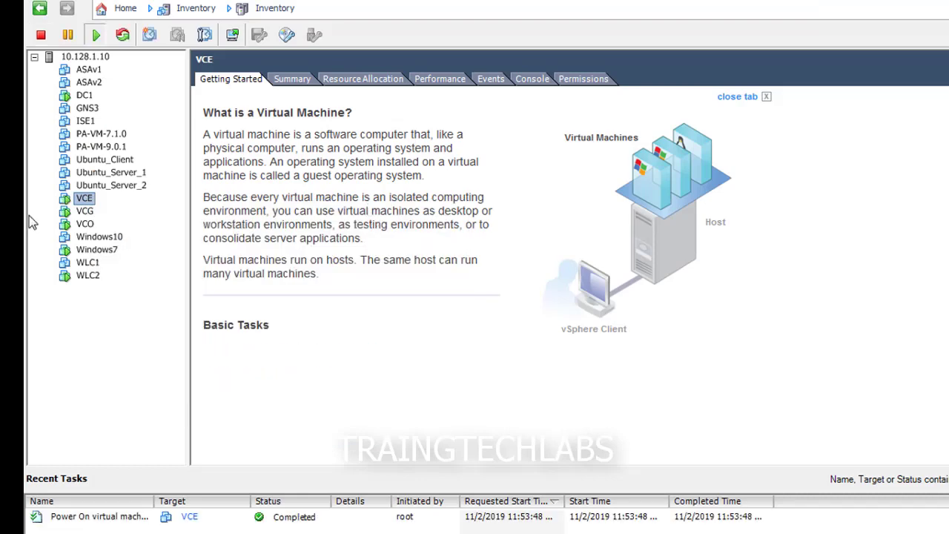
Step: Open the VCE console and enlarge its window to watch the boot
right_click(87, 205)
left_click(159, 256)
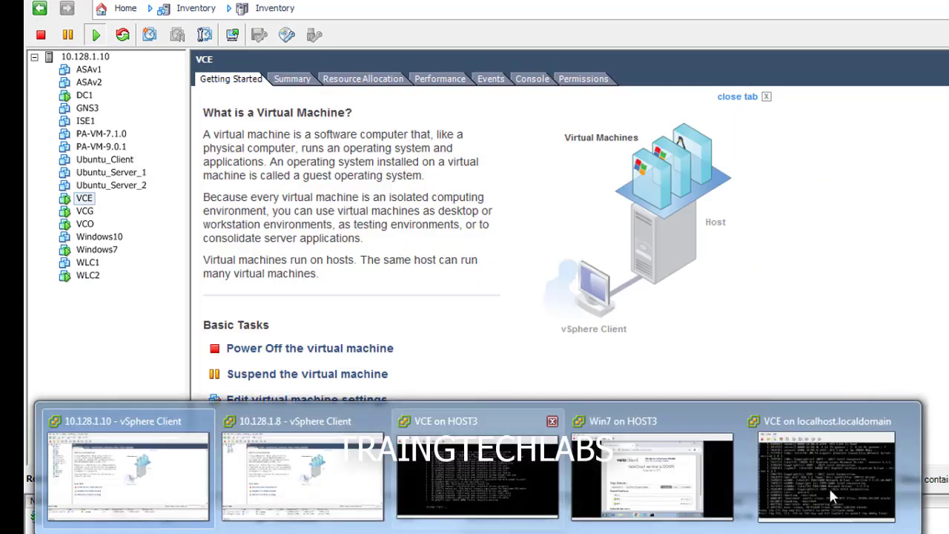
left_click(862, 479)
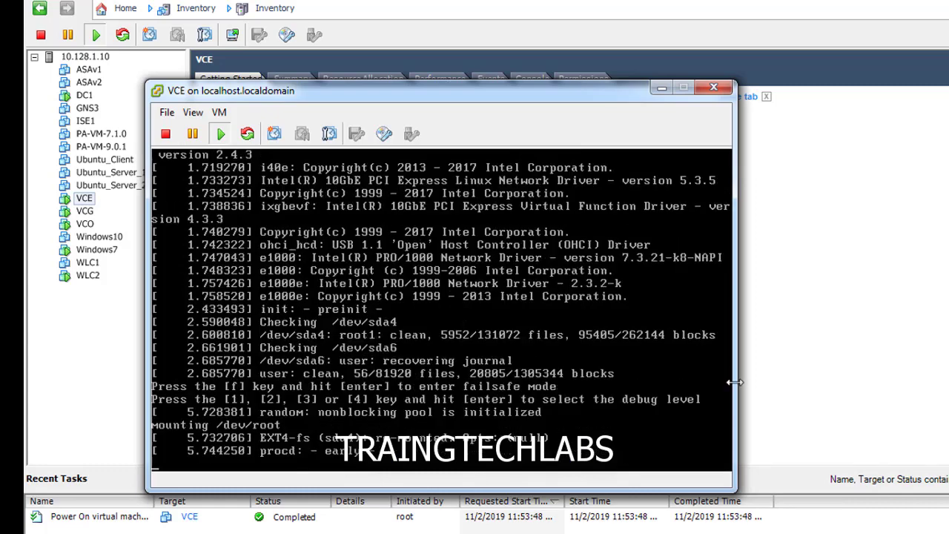
left_click_drag(739, 382, 931, 382)
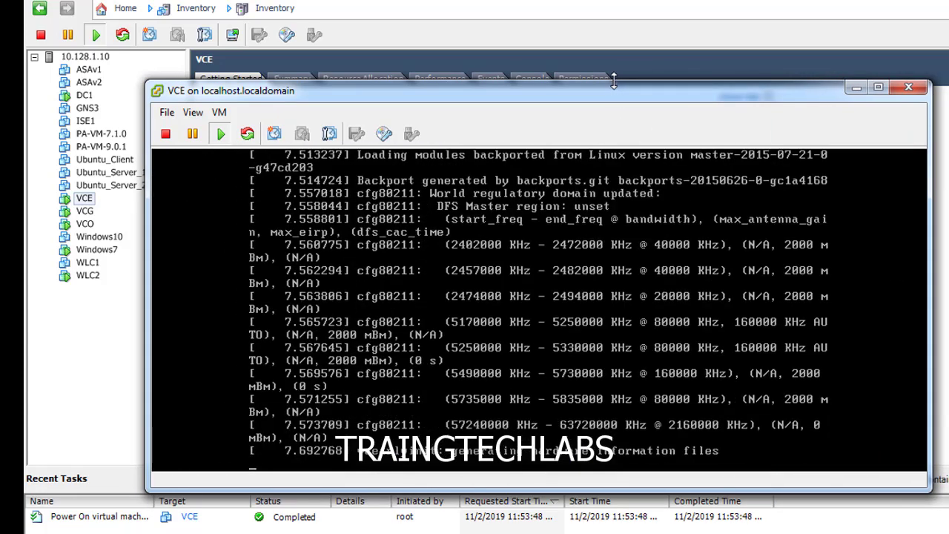
left_click_drag(612, 78, 613, 4)
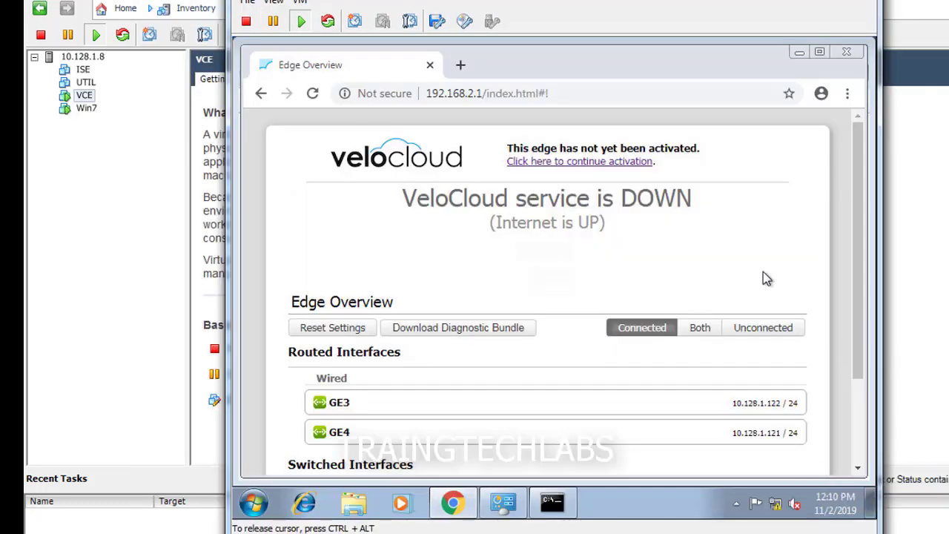
left_click_drag(858, 296, 858, 409)
scroll(816, 212, "up", 2)
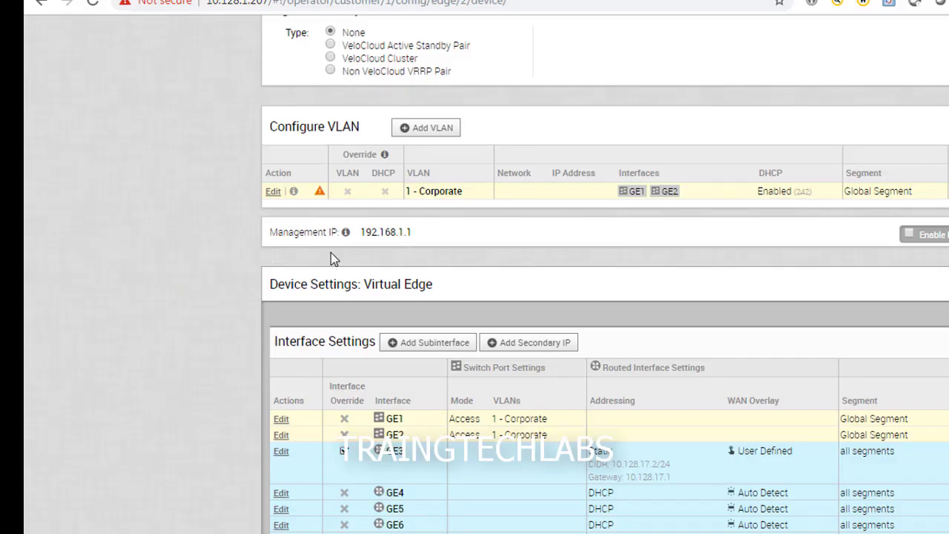
Step: Stay on the unsaved Device settings page instead of leaving for the overview
scroll(317, 344, "up", 15)
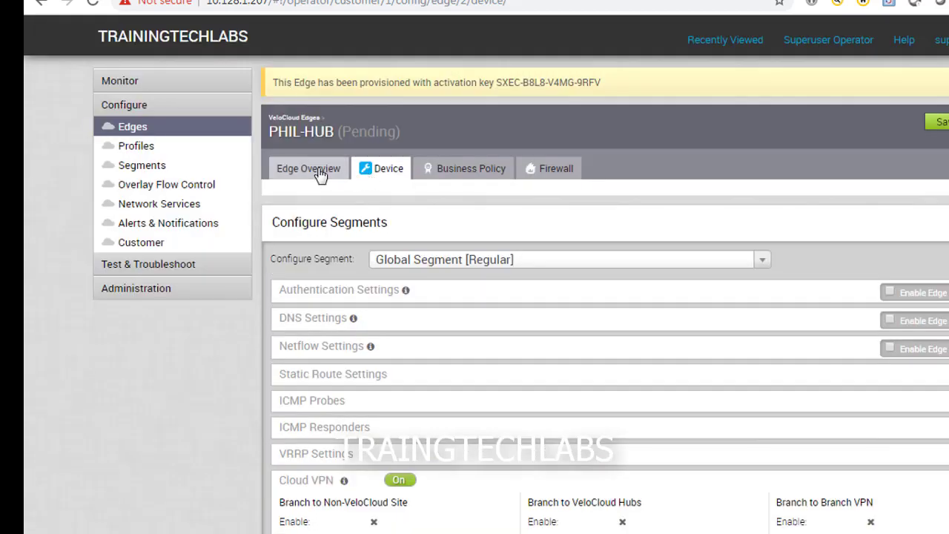
left_click(308, 172)
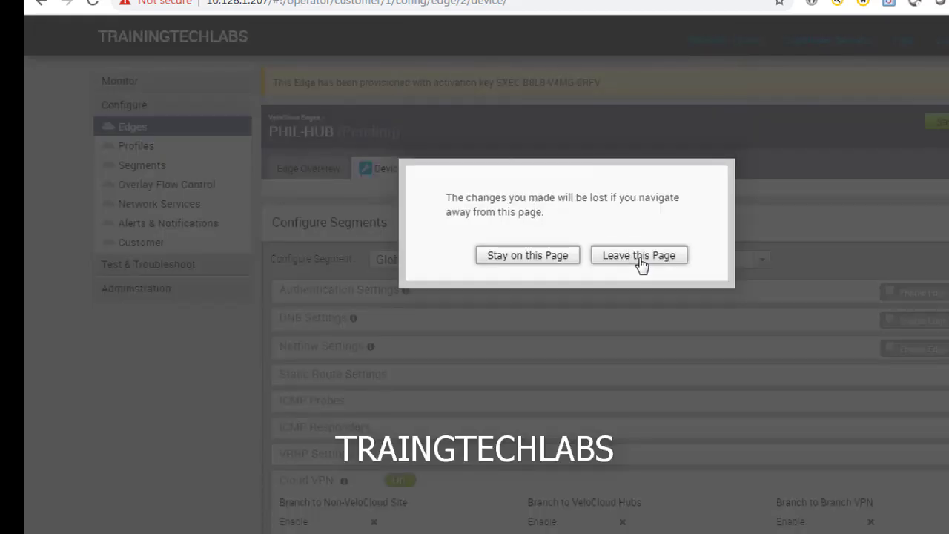
left_click(527, 258)
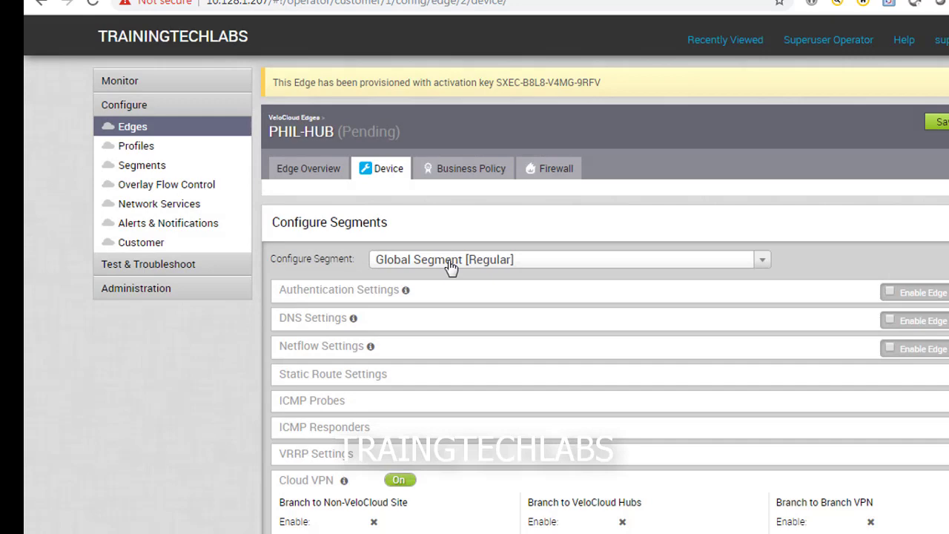
Step: Select PHIL-HUB's activation key in the provisioning banner and bring up the program search
scroll(451, 269, "down", 5)
scroll(451, 273, "down", 8)
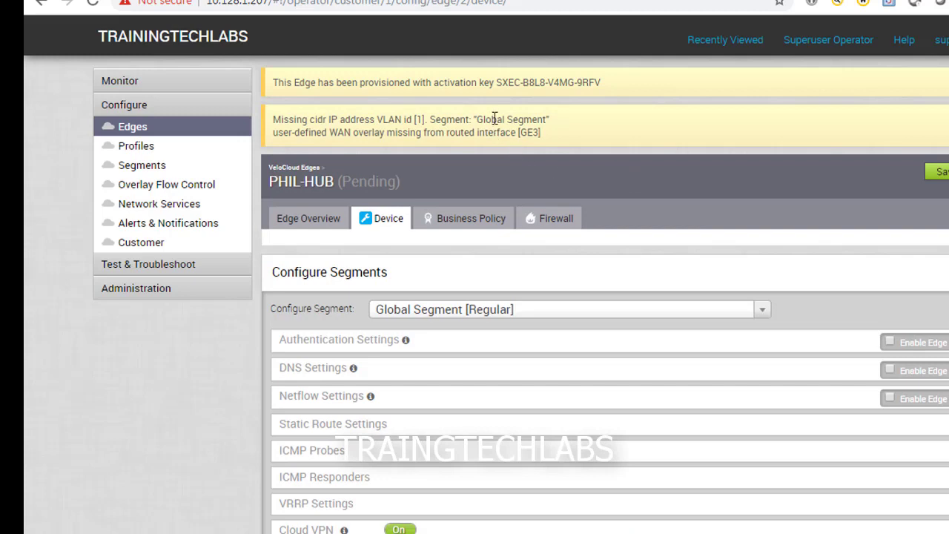
left_click_drag(603, 82, 506, 84)
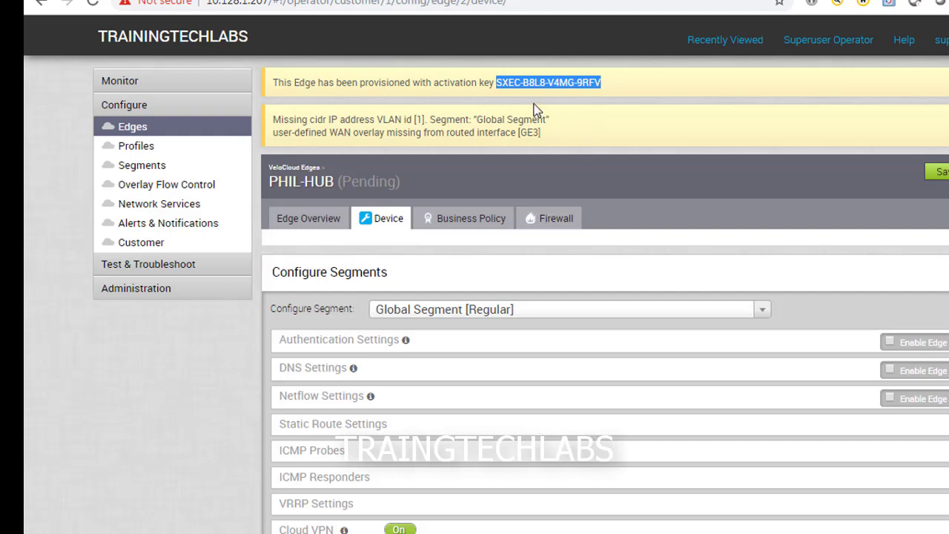
key("super")
Step: Launch Notepad and paste PHIL-HUB's activation key into it
type("NOTEPAD")
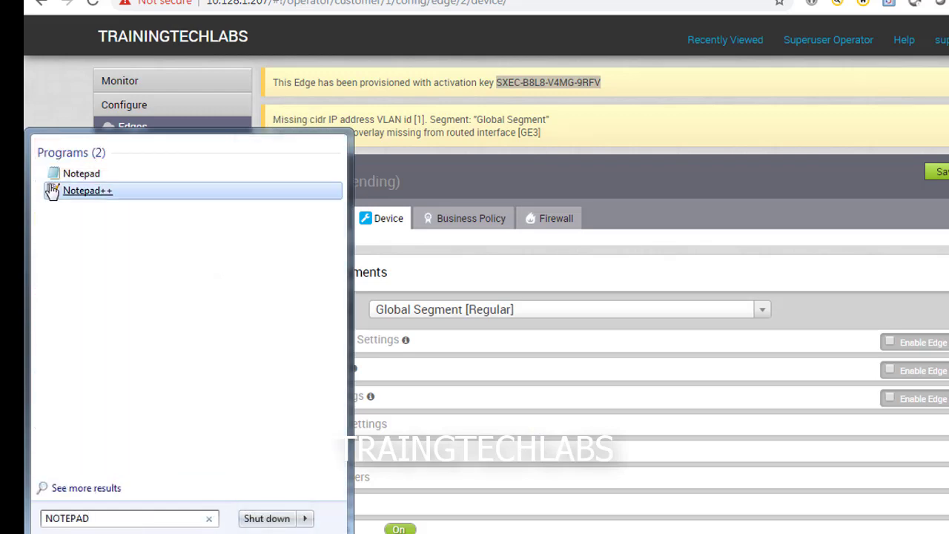
left_click(59, 174)
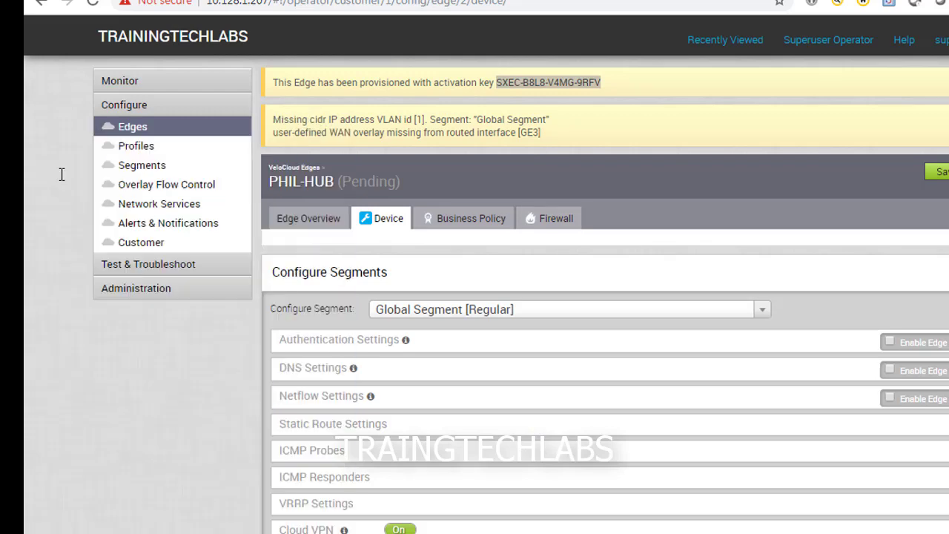
key("ctrl+v")
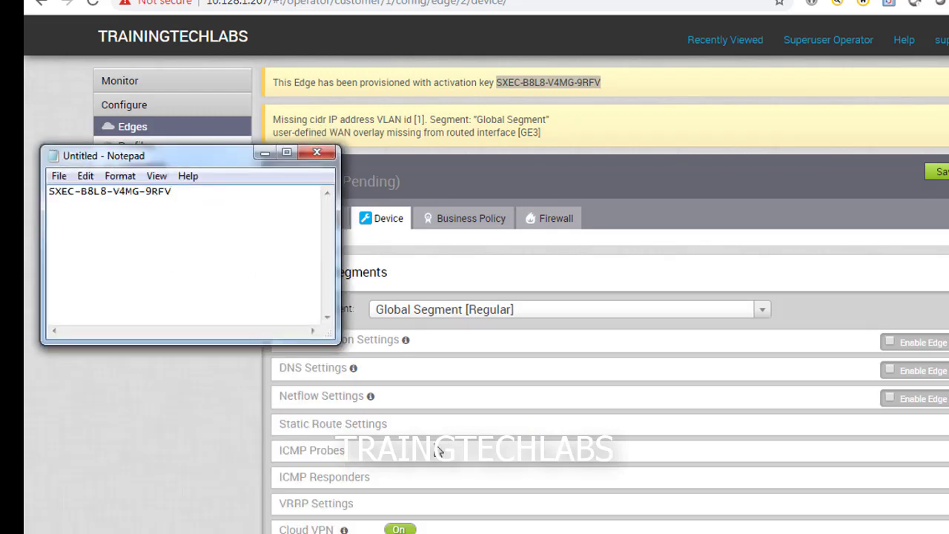
Step: Open the Win7 virtual machine's console from the 10.128.1.8 vSphere Client
left_click(467, 532)
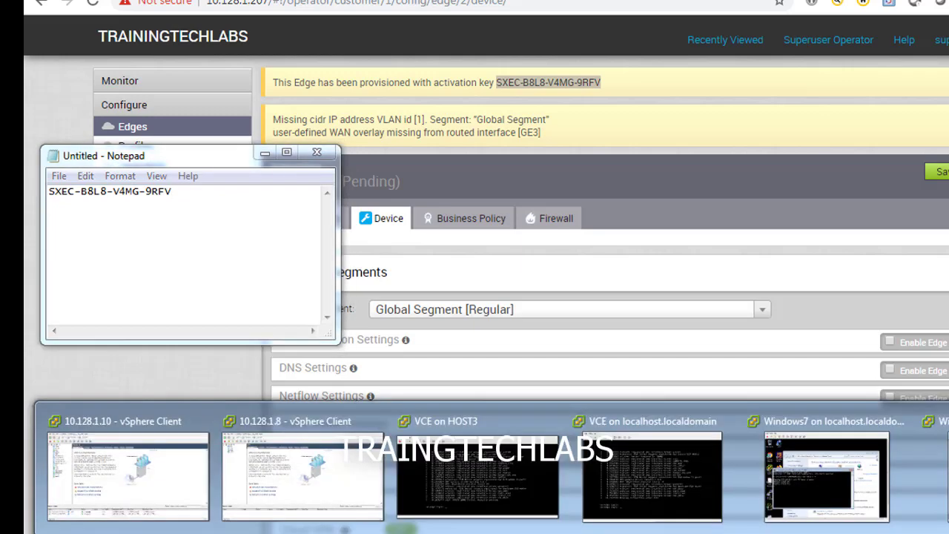
left_click(823, 471)
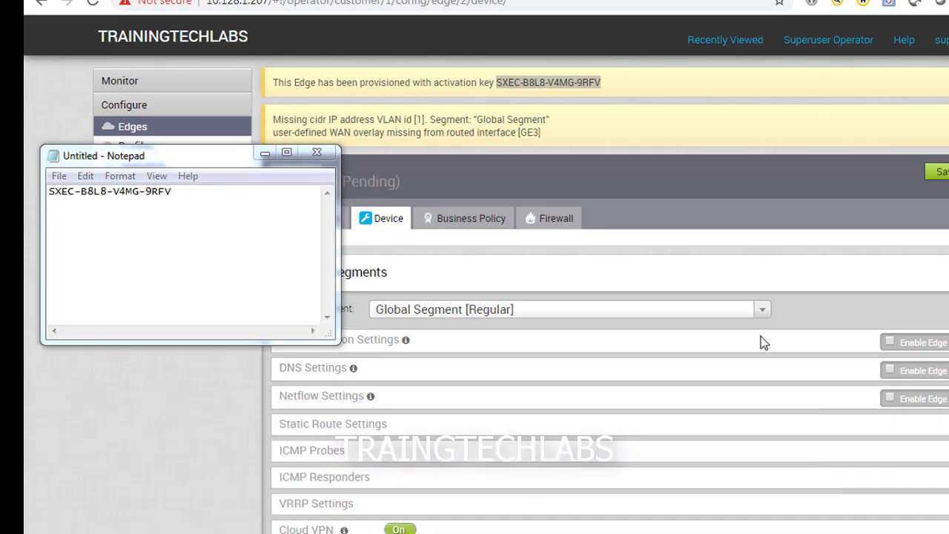
left_click(467, 532)
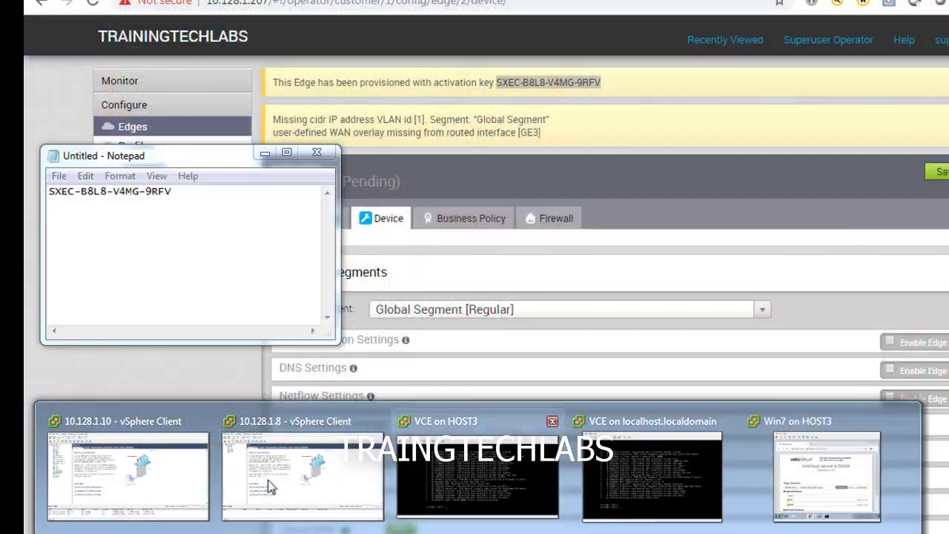
left_click(334, 477)
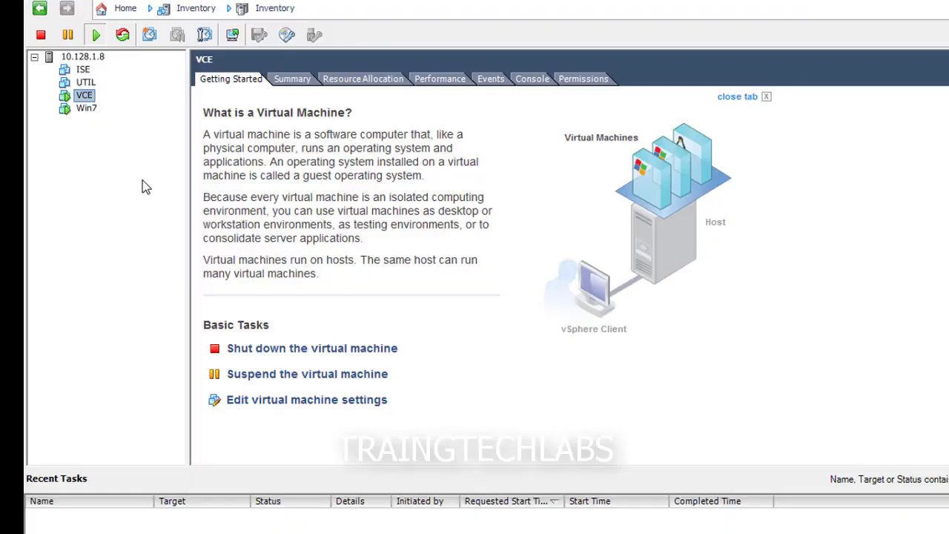
right_click(87, 110)
left_click(148, 165)
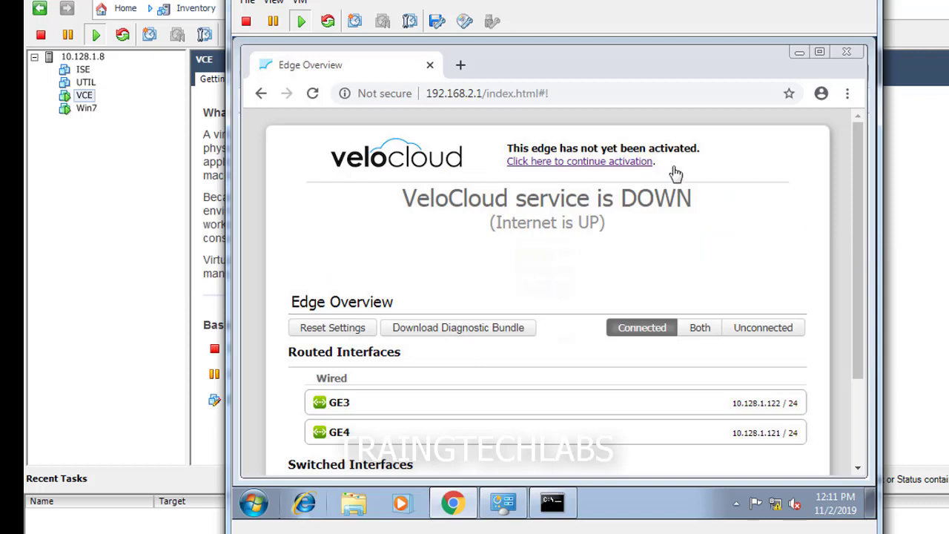
Step: Go to the edge activation page and enter PHIL-HUB's activation key from Notepad
left_click(569, 161)
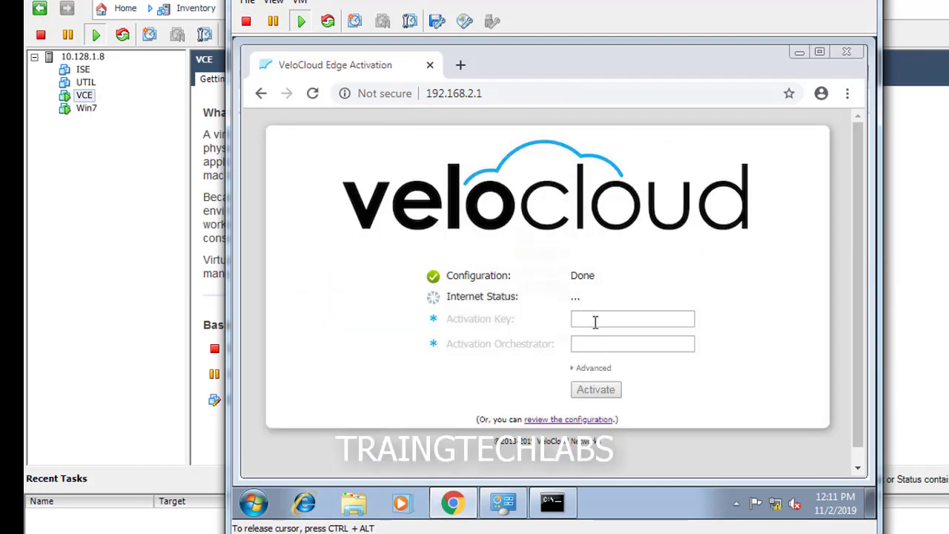
left_click(594, 317)
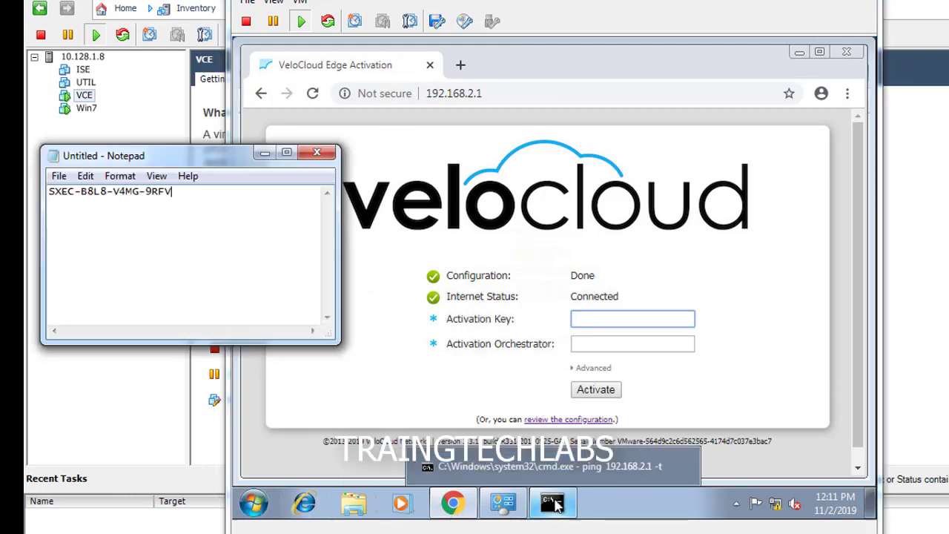
key("alt+Tab")
left_click(633, 322)
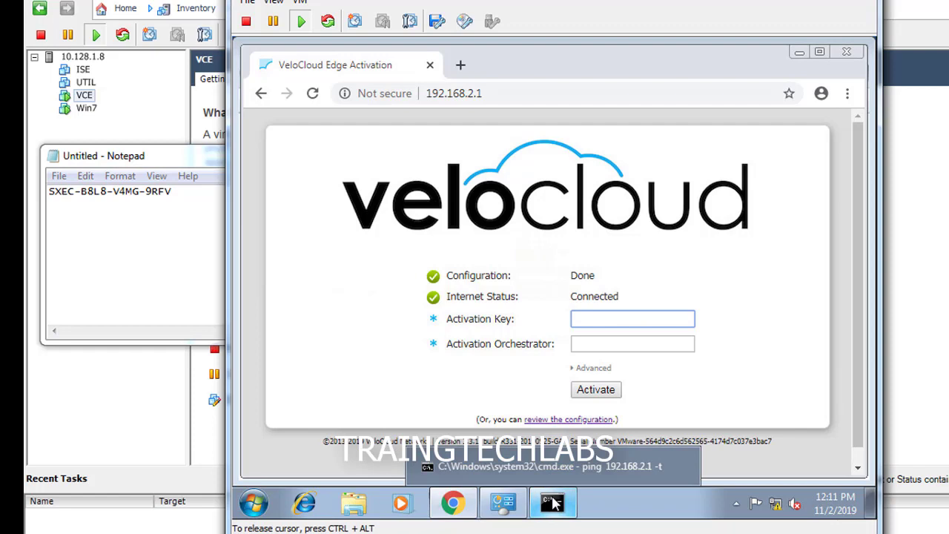
type("SXEC")
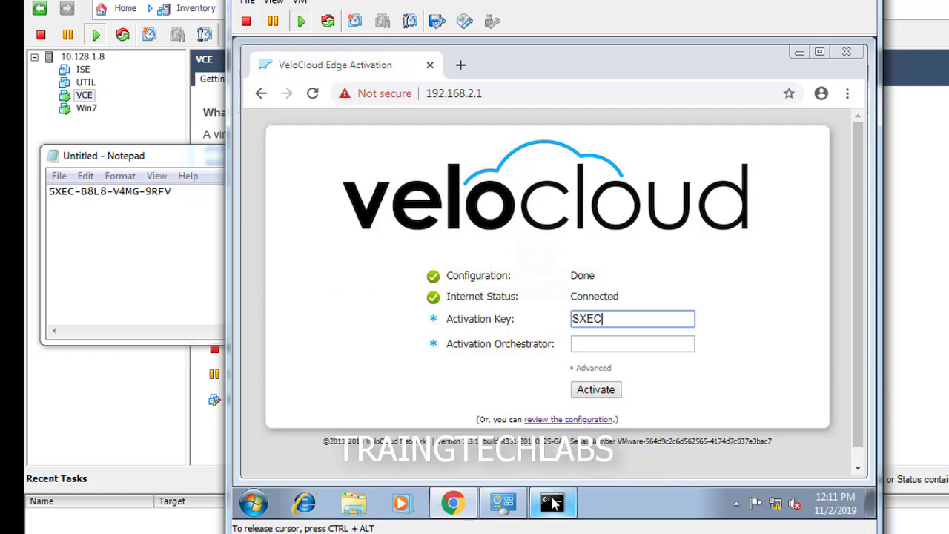
type("-B8L8-V4M")
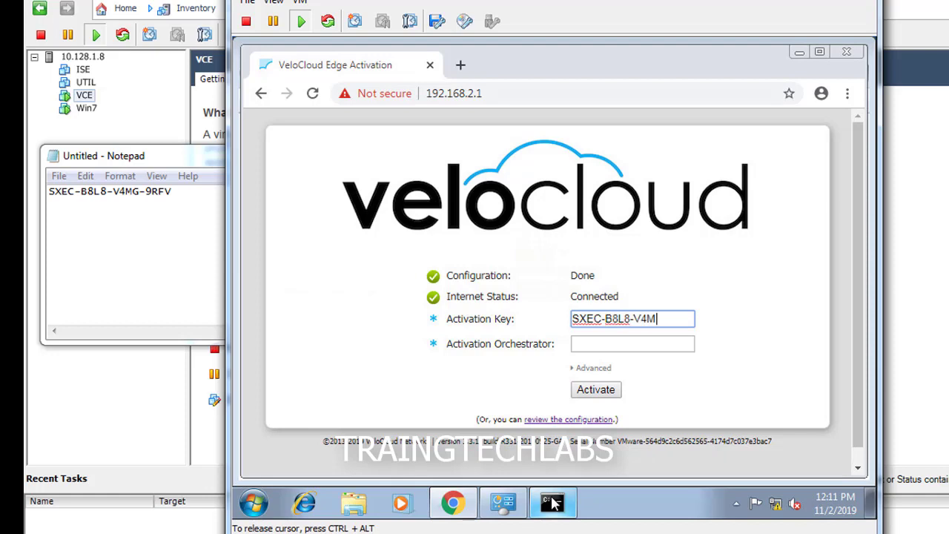
type("G-9RFV")
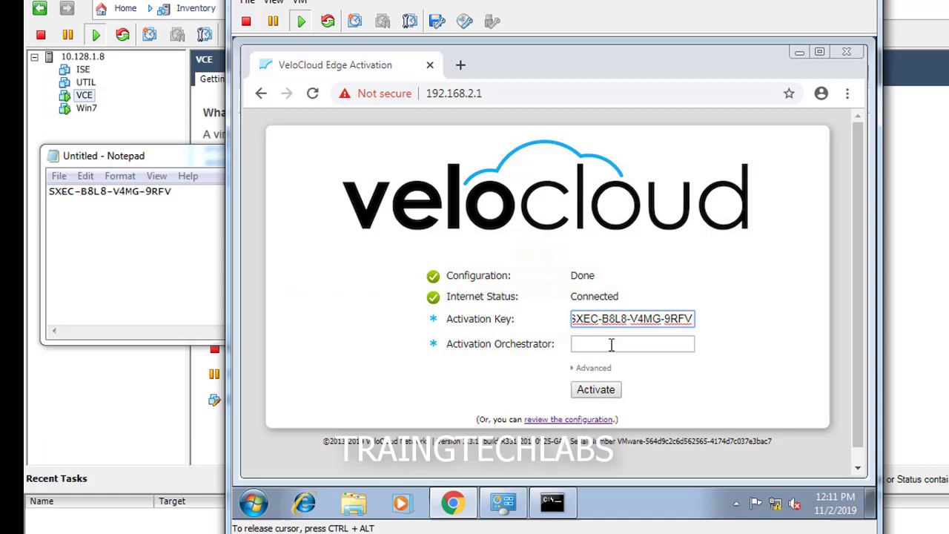
Step: Activate against orchestrator 10.128.1.207 with certificate errors ignored, then close the success message
left_click(612, 345)
type("10.128.1.207")
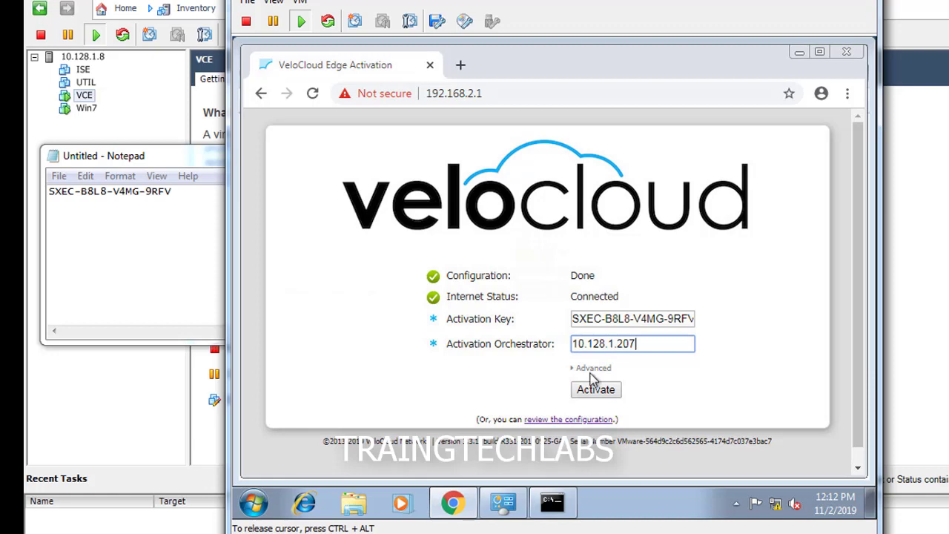
left_click(593, 367)
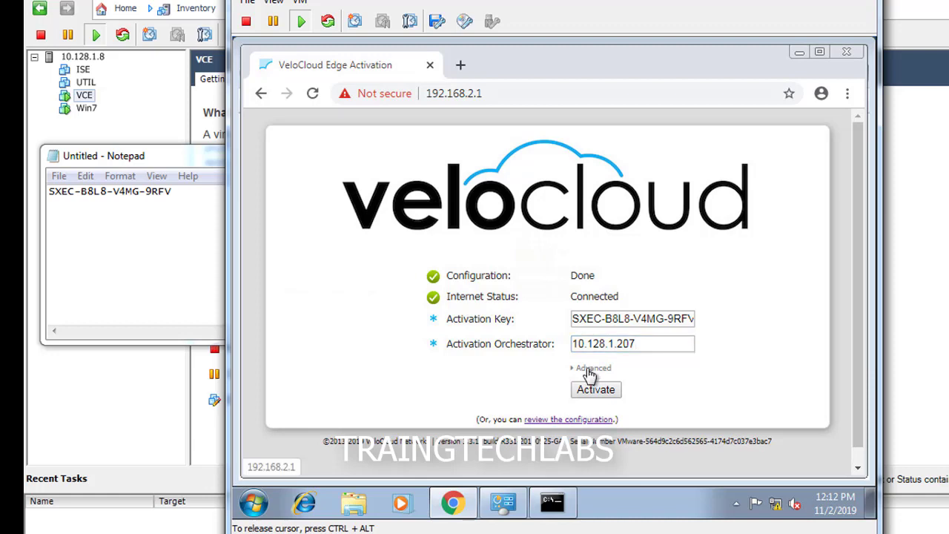
left_click(581, 393)
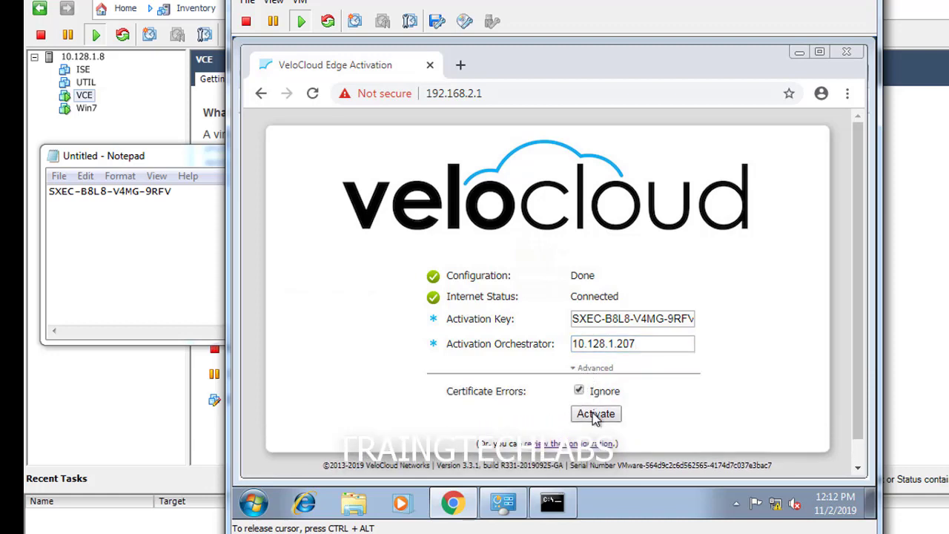
left_click(596, 415)
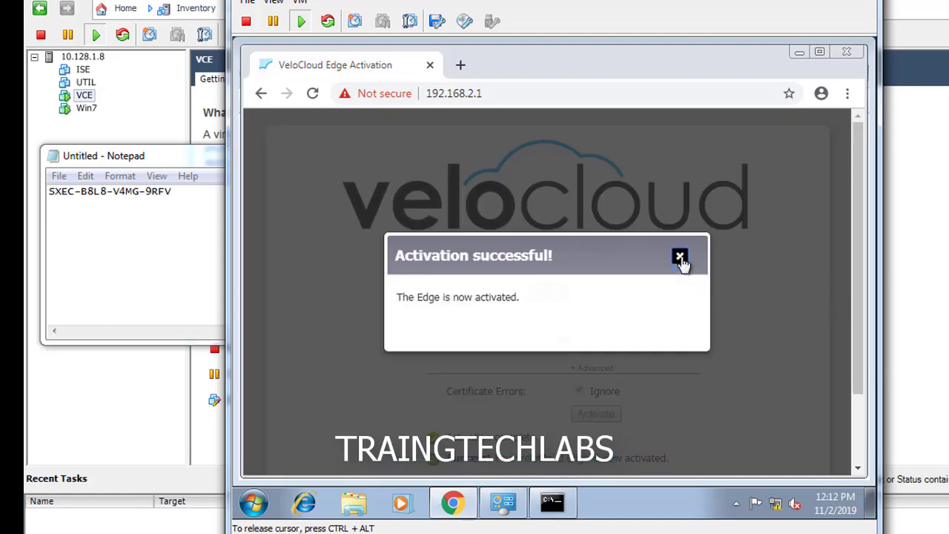
left_click(679, 256)
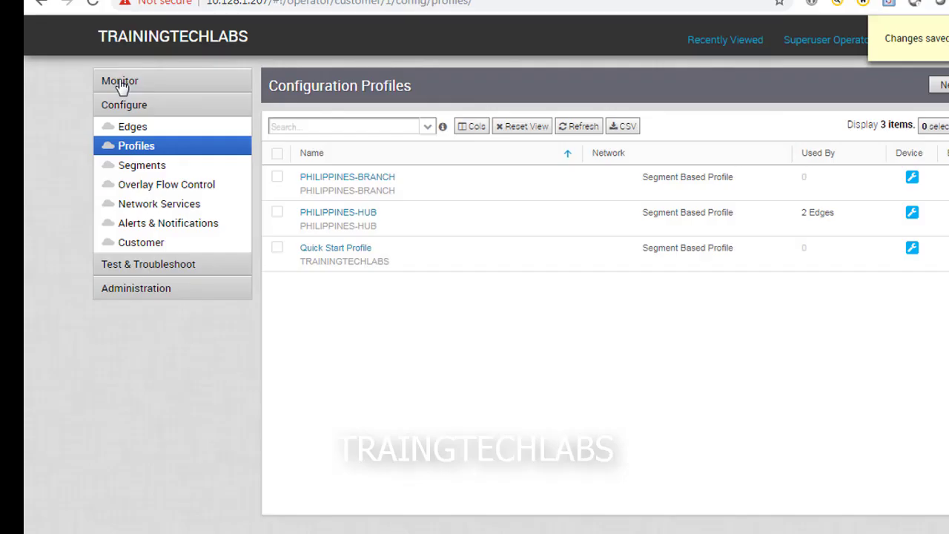
Step: Open Monitor > Edges and compare the Status of PHIL-HUB and PHIL-BRANCH
left_click(130, 89)
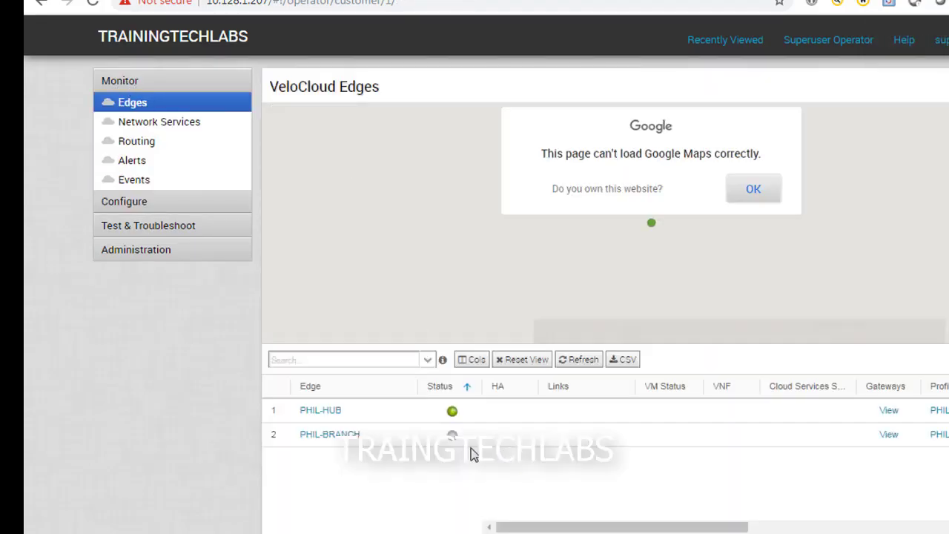
mouse_move(452, 412)
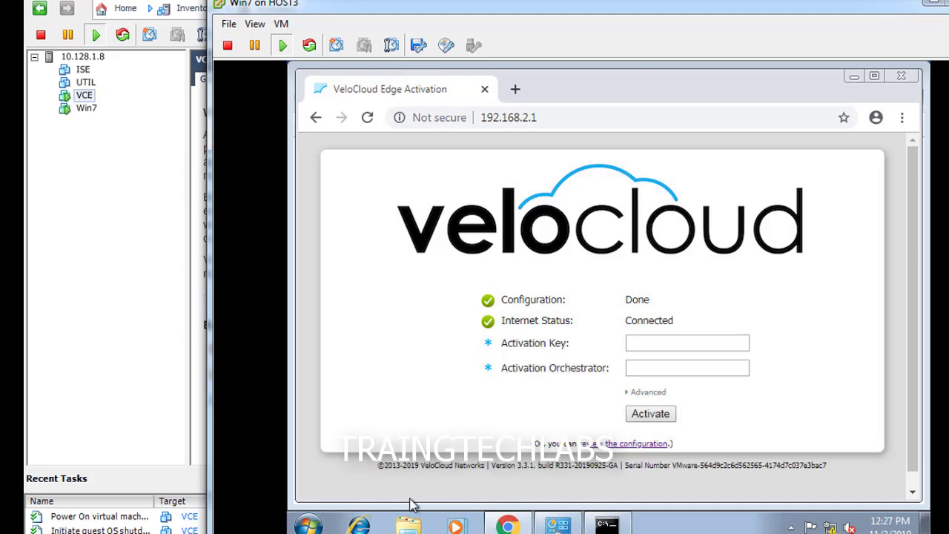
Step: Copy PHIL-BRANCH's activation key and paste it over the old key in Notepad
mouse_move(460, 528)
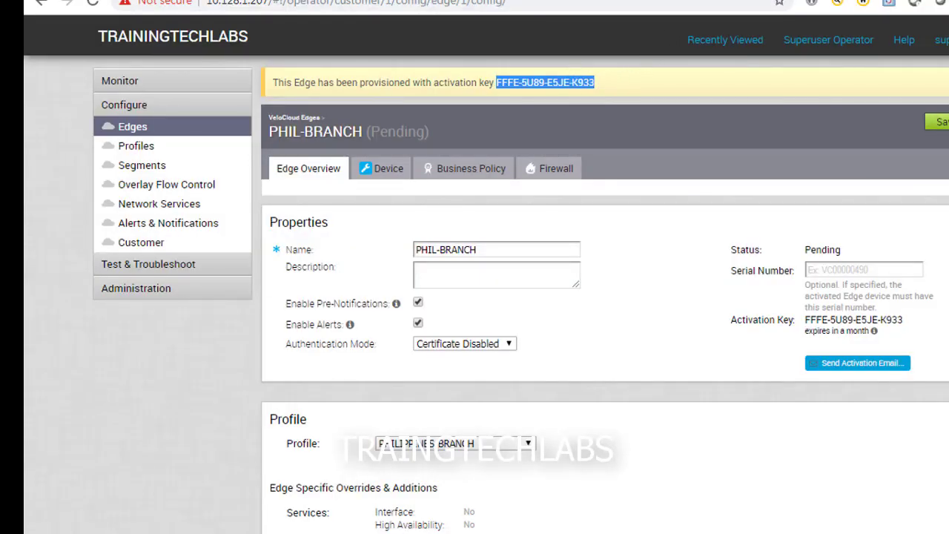
right_click(558, 85)
left_click(605, 96)
key("alt+Tab")
left_click_drag(257, 202, 30, 186)
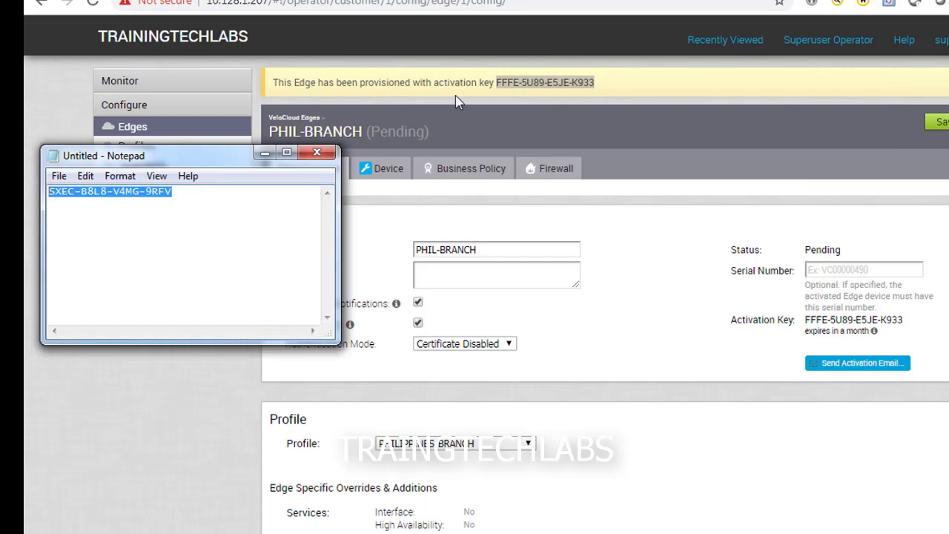
right_click(592, 87)
left_click(601, 95)
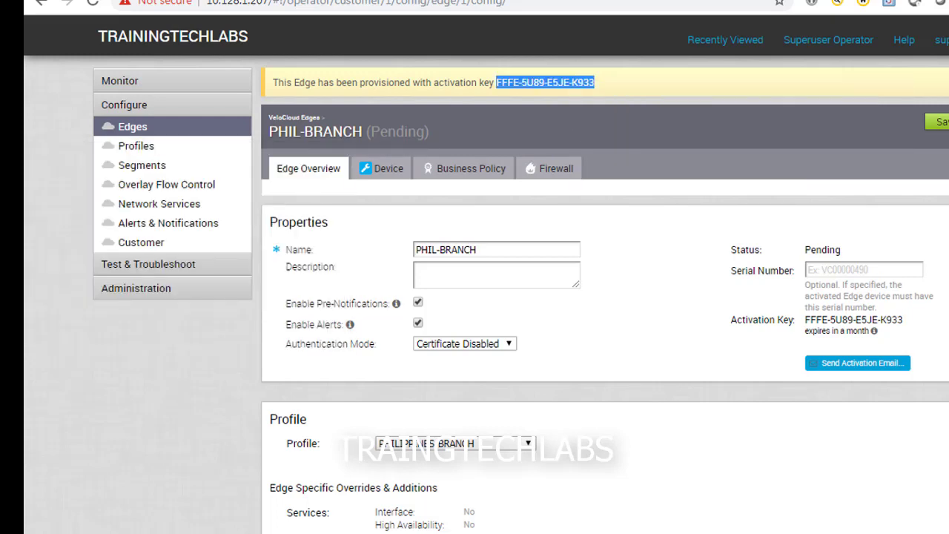
key("alt+Tab")
left_click(198, 192)
left_click_drag(199, 192, 29, 188)
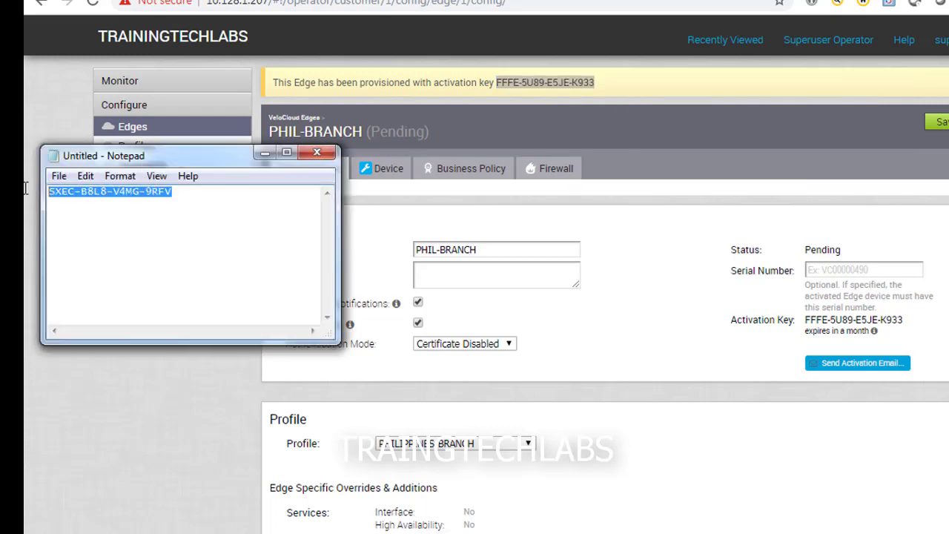
key("ctrl+v")
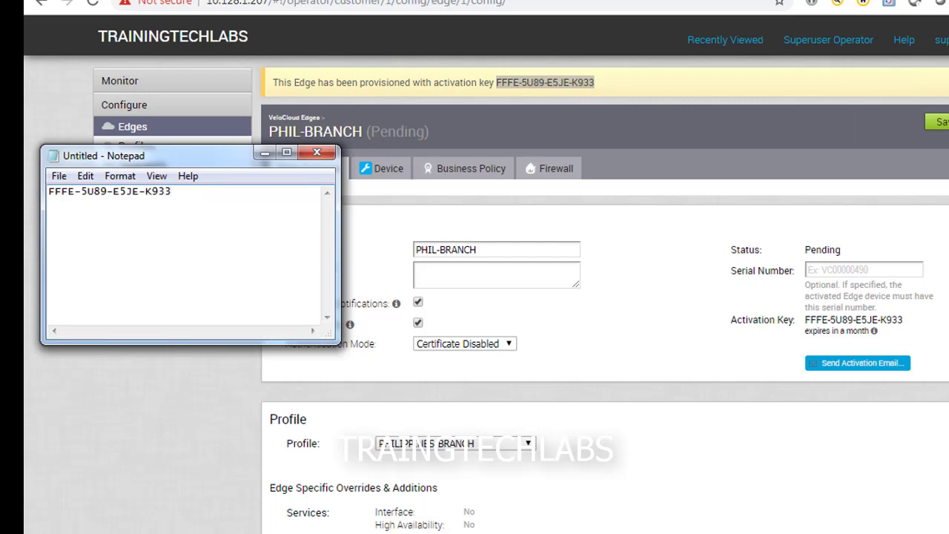
Step: On the Win7 on HOST3 machine, enter PHIL-BRANCH's activation key
mouse_move(395, 532)
left_click(571, 468)
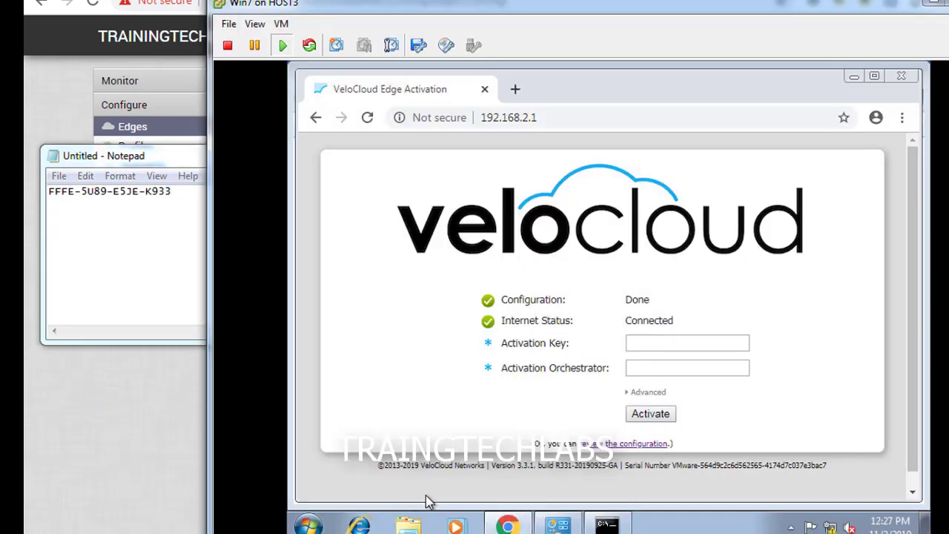
left_click(709, 342)
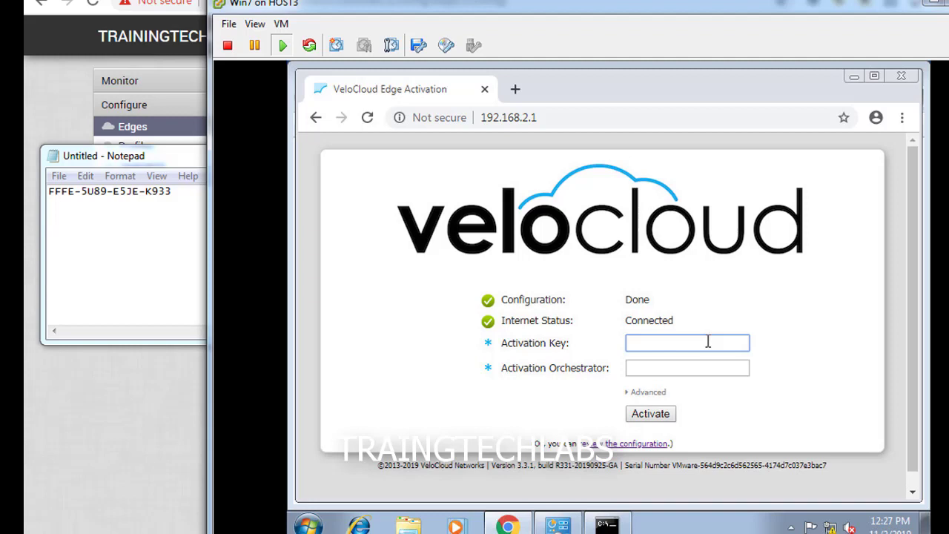
type("fFFE-5U89")
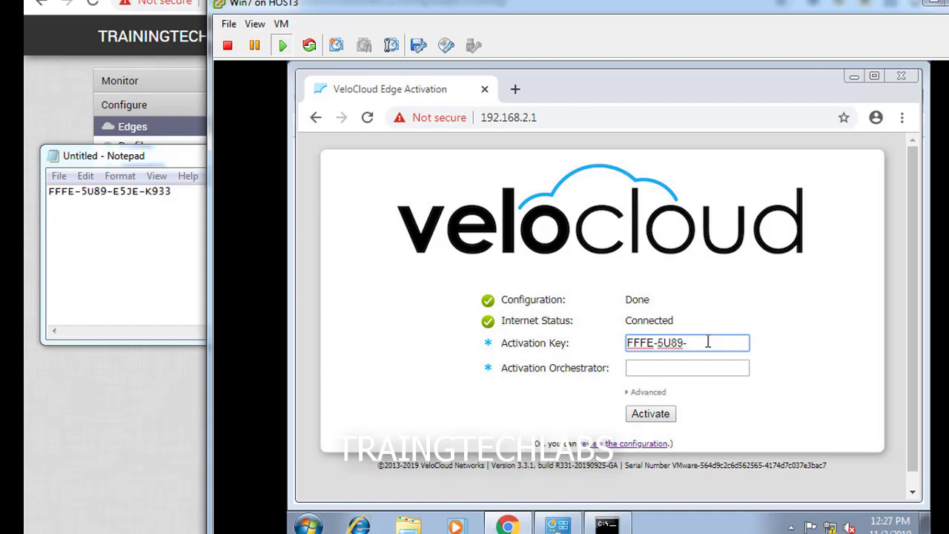
type("-E5JE-K933")
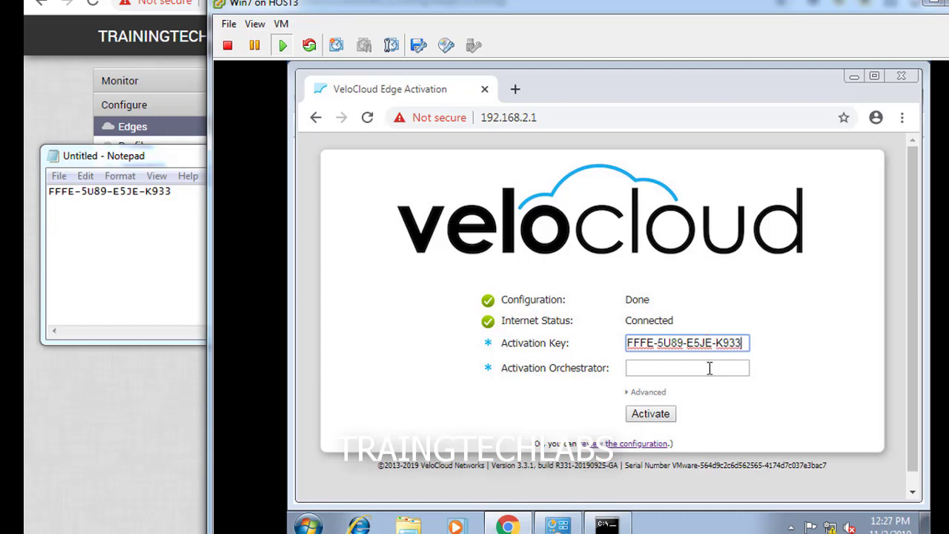
Step: Submit activation against orchestrator 10.128.1.207 with certificate errors ignored
left_click(709, 368)
type("10.128")
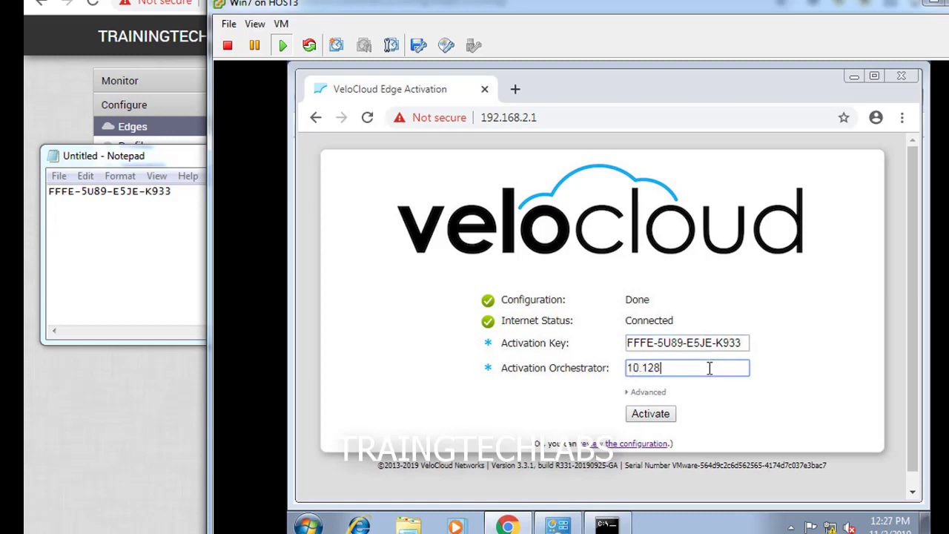
type(".1.207")
left_click(648, 391)
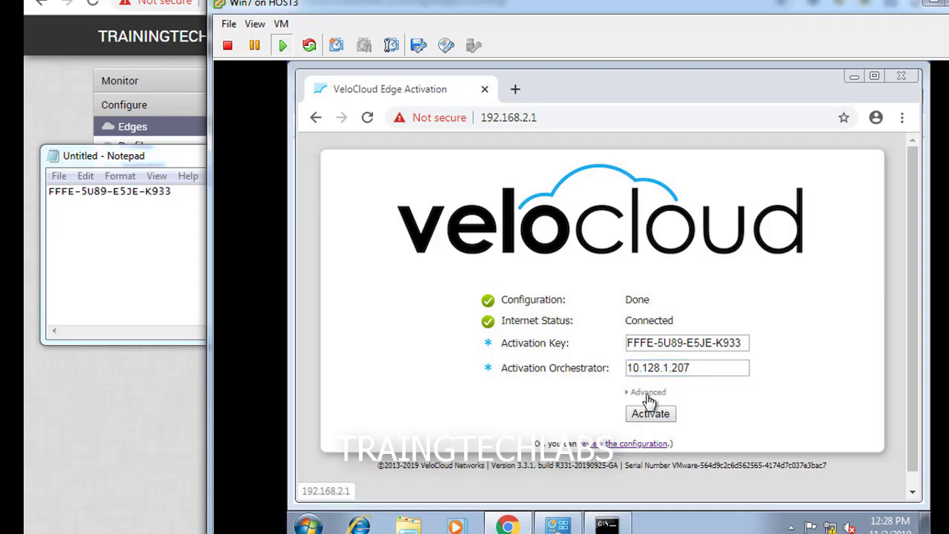
left_click(634, 416)
left_click(644, 437)
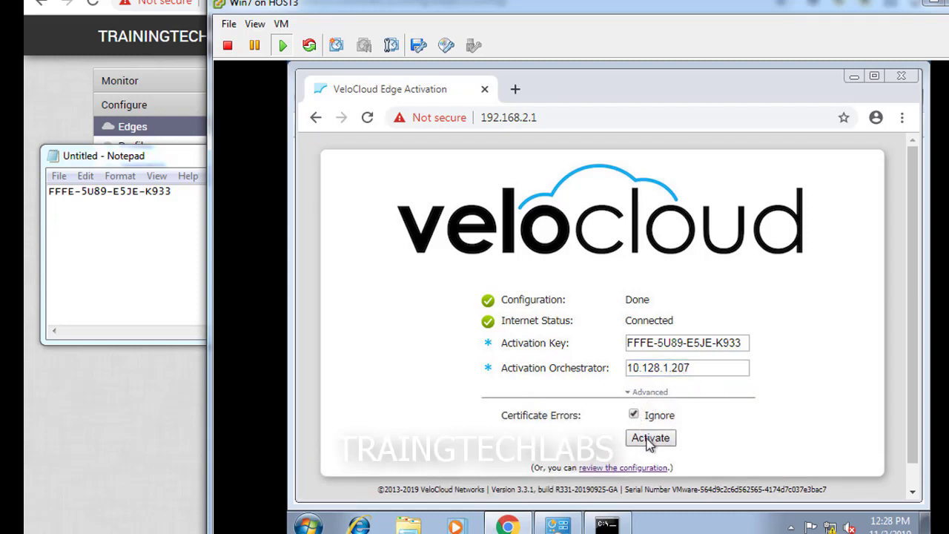